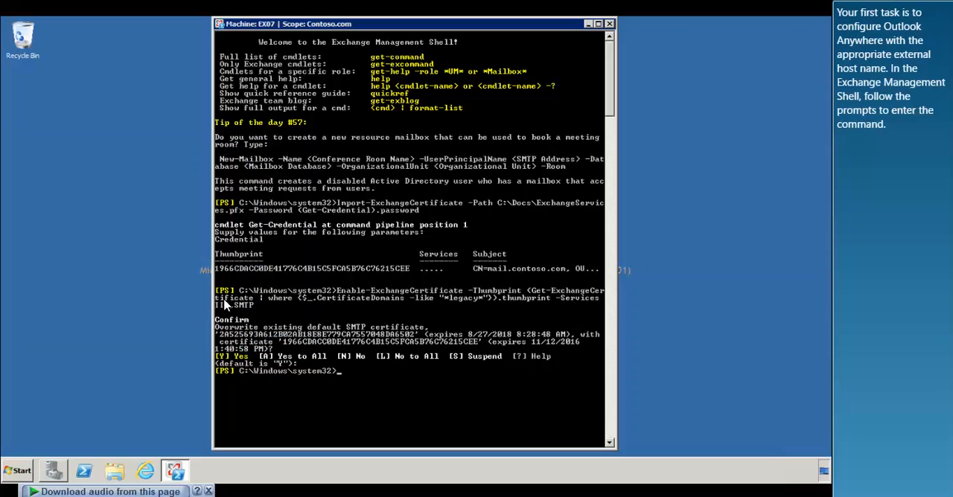
On EX07, run Set-OutlookAnywhere for "EX07\RPC (Default Web Site)" with Basic client authentication, SSLOffloading $False, external host mail.contoso.com, IIS methods NTLM, Basic
type("Set-OutlookAnywhere \"EX07\\RPC (Default Web Site)\" -ClientAuthenticationMethod Basic -SSLOffloading $False -ExternalHostName mail.contoso.com -IISAuthenticationMethods NTLM, Basic")
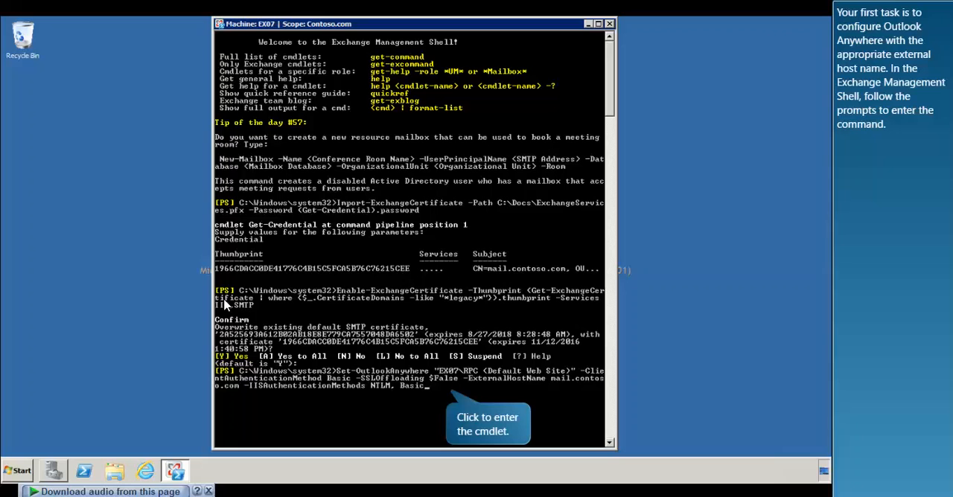
left_click(445, 393)
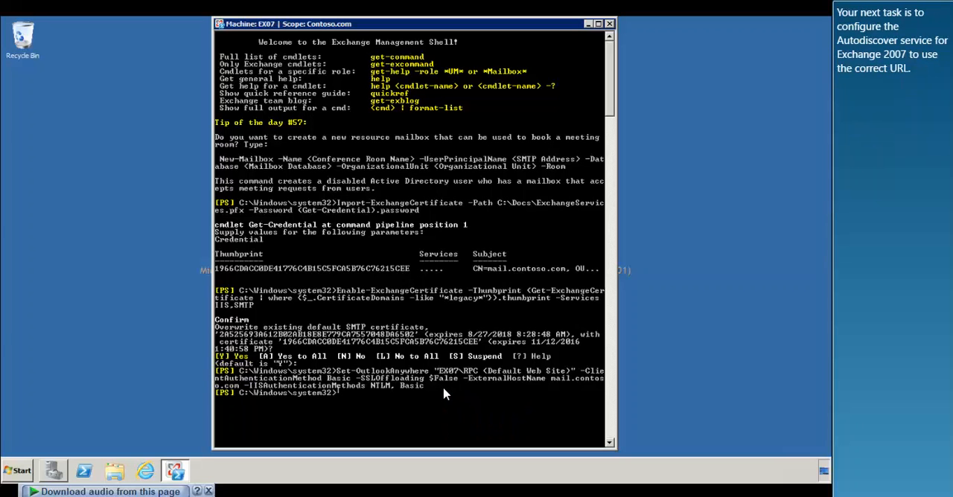
type("Set-ClientAccessServer -Identity EX07 -AutoDiscoverServiceInternalUri https://autodiscover.contoso.com/Autodiscover/Autodiscover.xml")
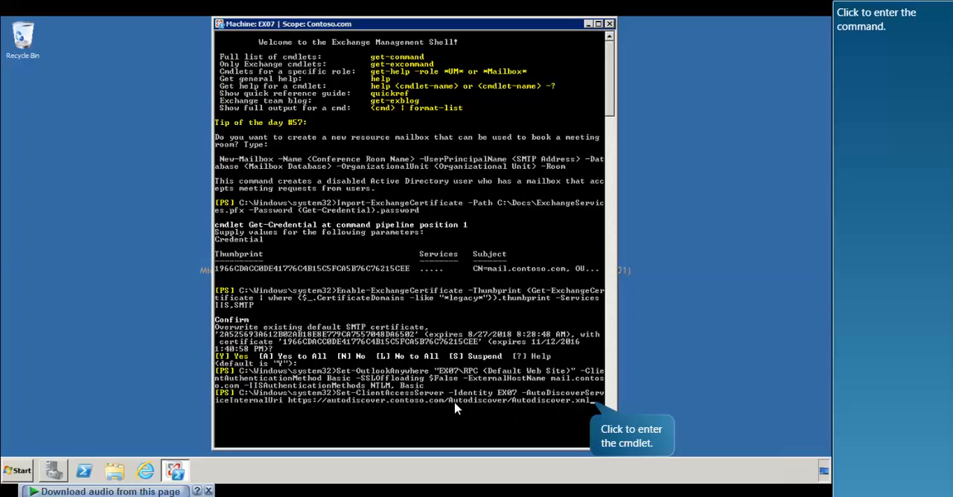
left_click(583, 406)
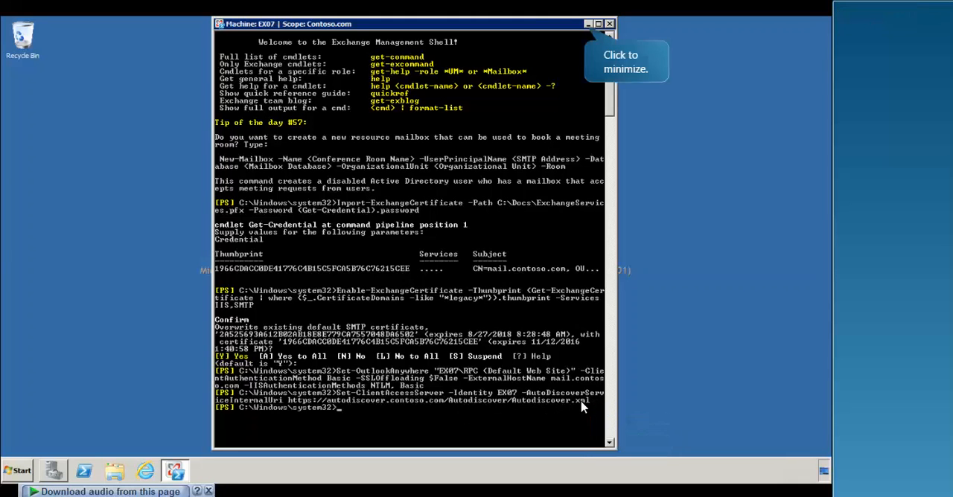
left_click(587, 26)
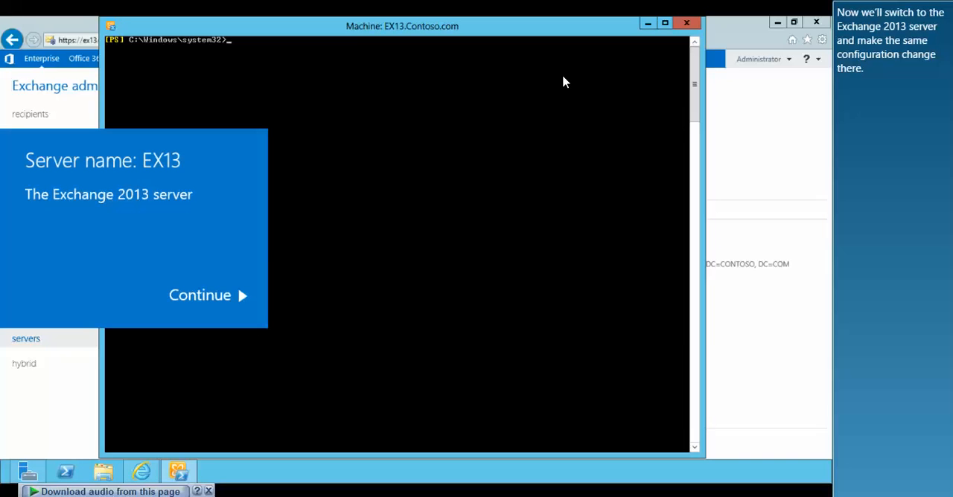
left_click(245, 298)
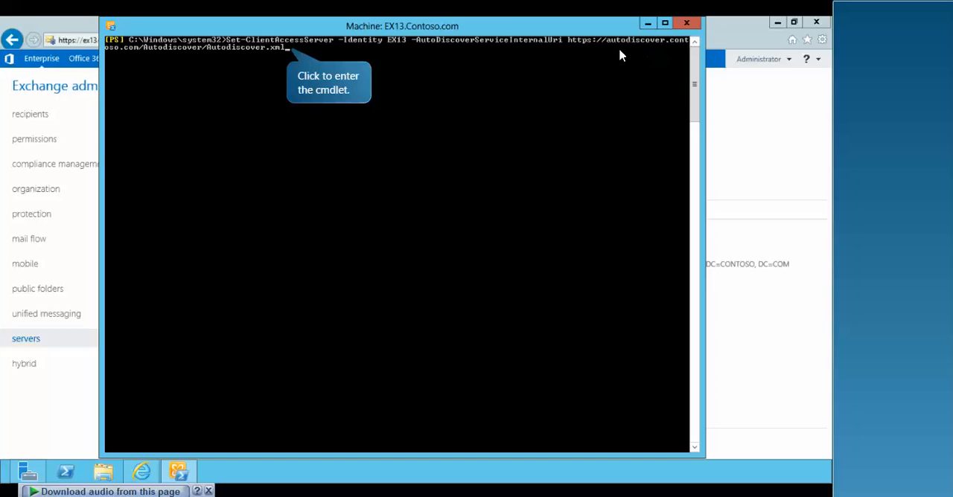
left_click(287, 54)
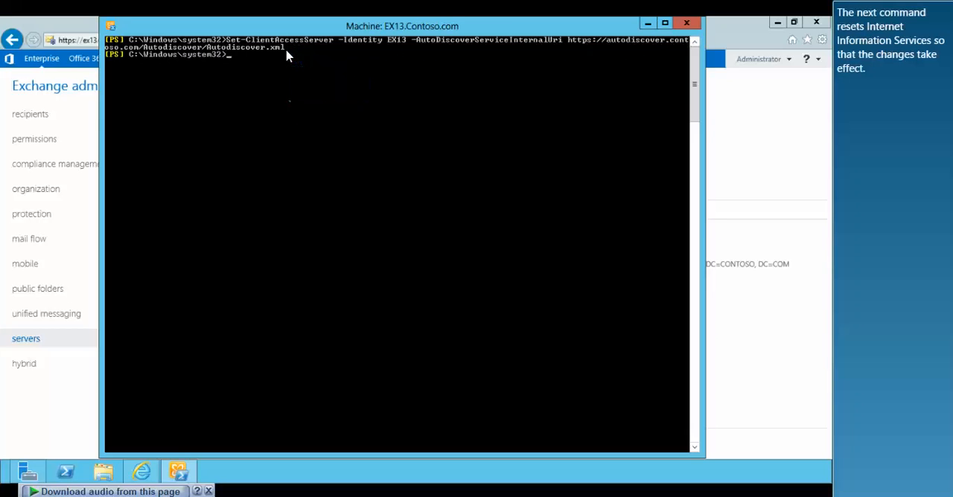
Reset Internet Information Services on EX13 with IISReset
type("IISReset")
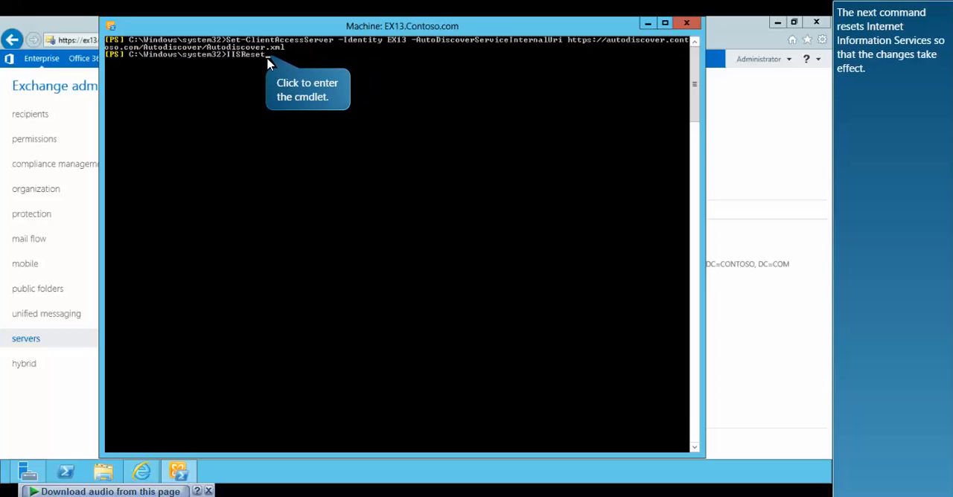
left_click(269, 64)
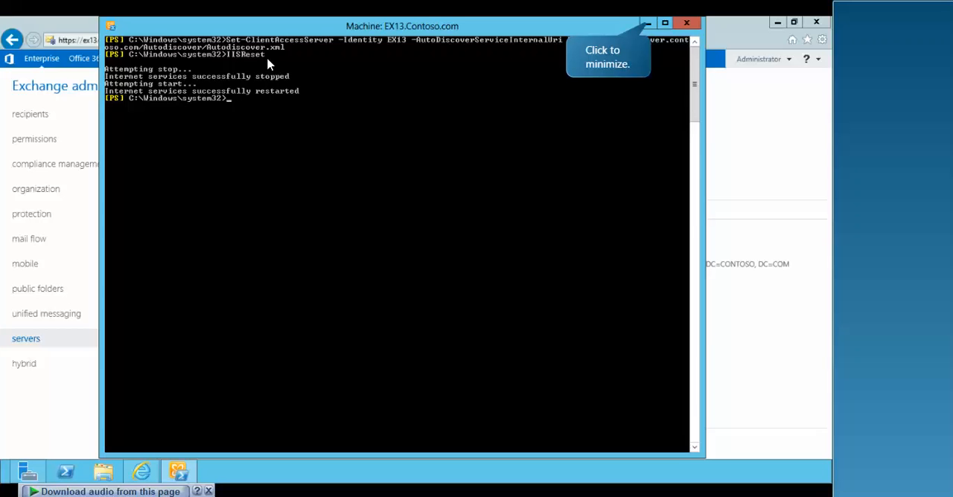
left_click(658, 26)
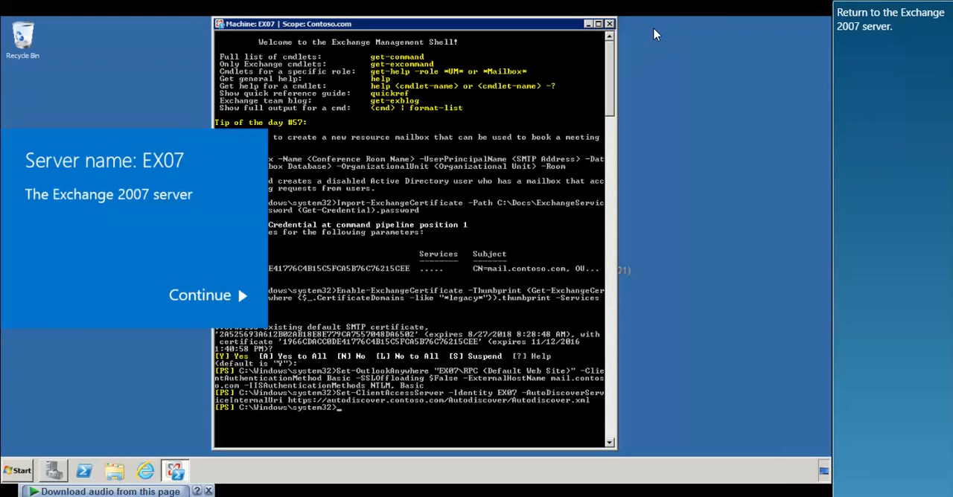
left_click(221, 301)
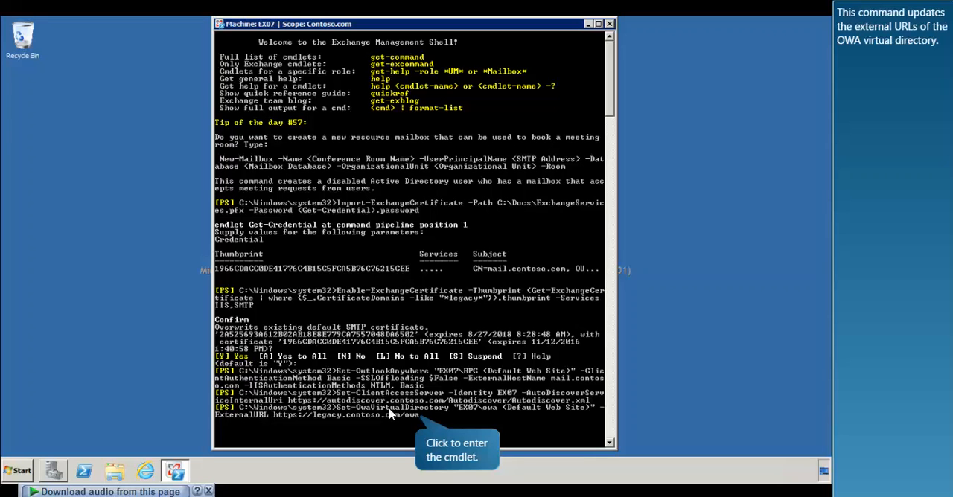
left_click(420, 423)
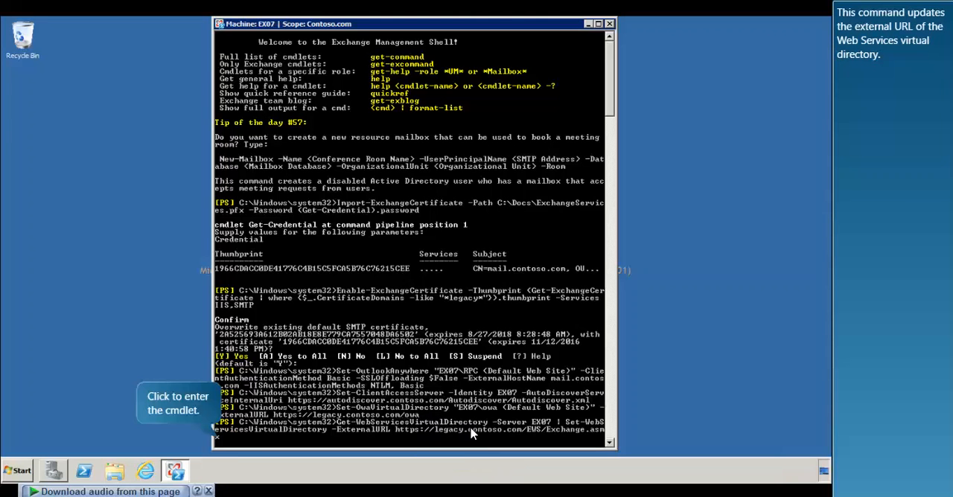
Set EX07's Web Services and Unified Messaging virtual directory external URLs to their legacy.contoso.com addresses, then run IISReset
left_click(219, 444)
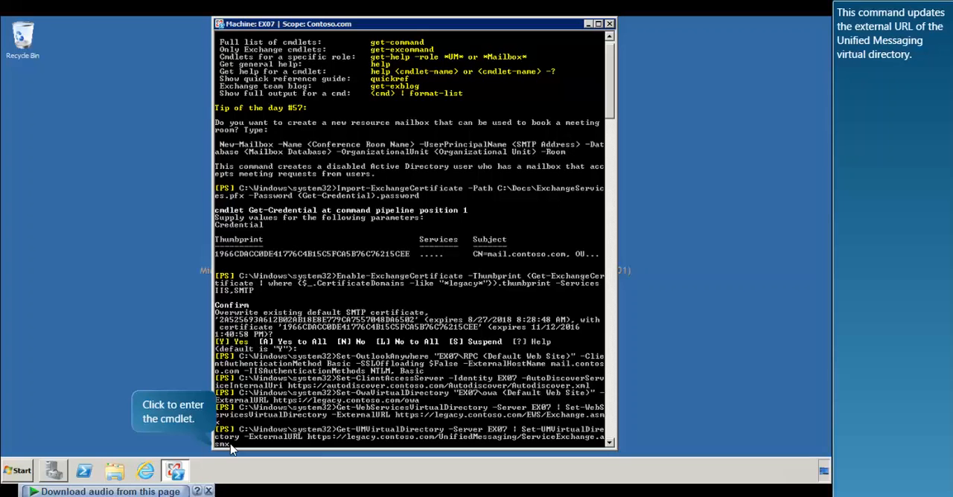
left_click(231, 449)
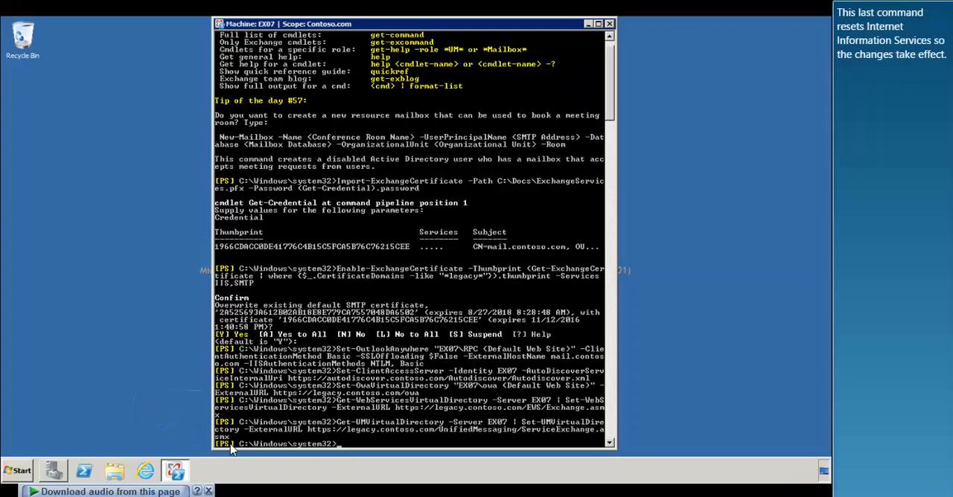
left_click(379, 449)
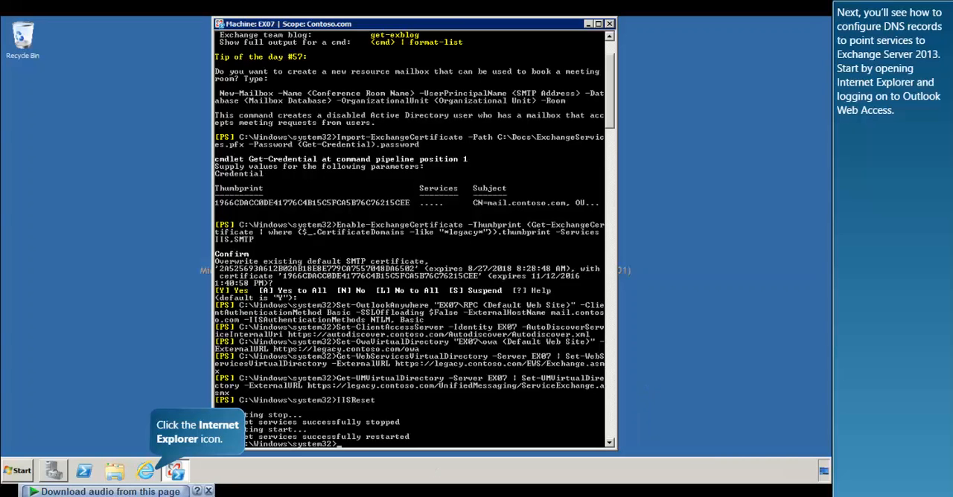
Open Internet Explorer, sign in to Outlook Web Access at legacy.contoso.com as the administrator, and close the browser
left_click(145, 470)
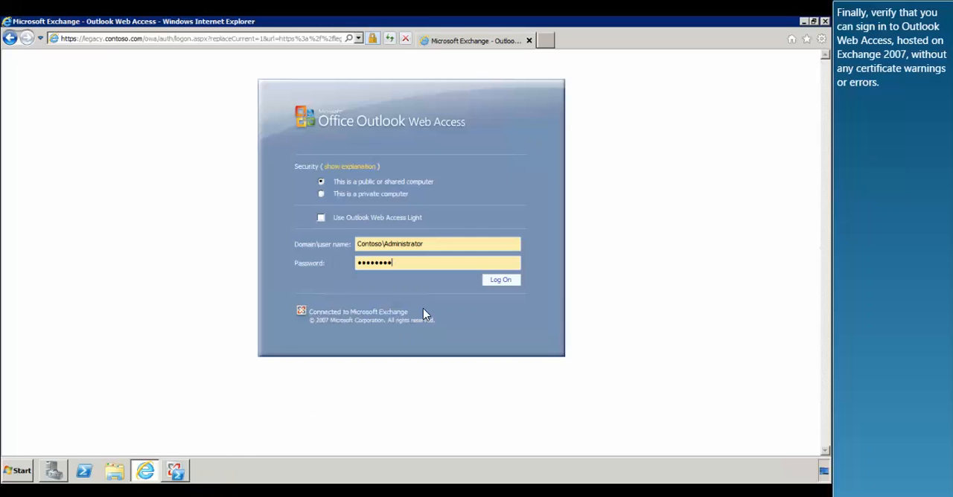
left_click(500, 280)
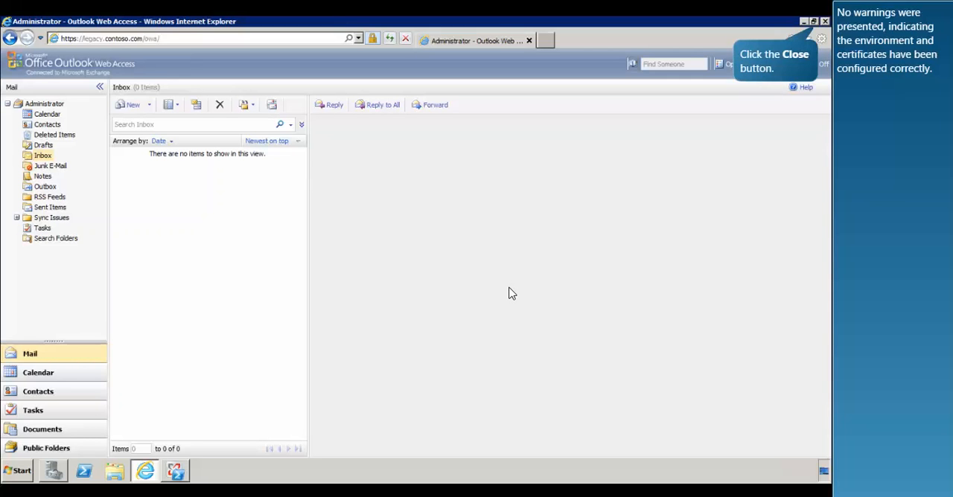
left_click(817, 27)
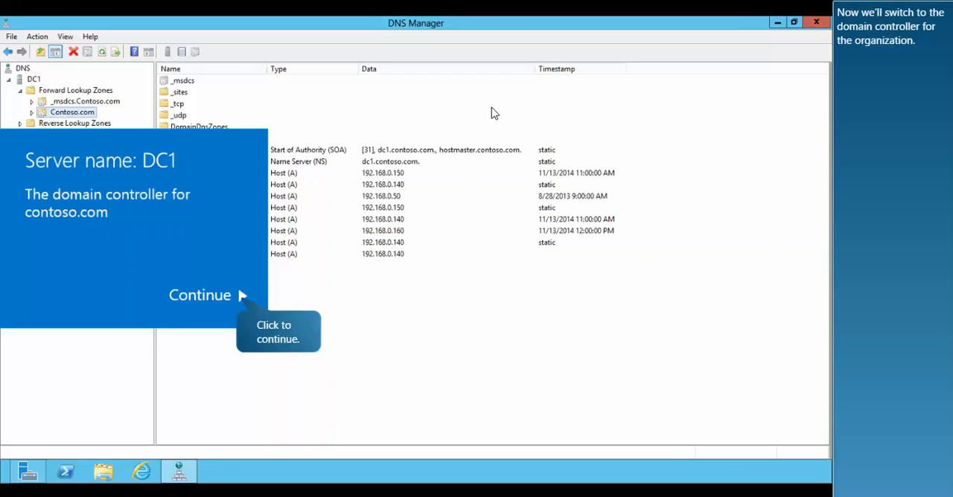
Switch to DC1 and change the mail host record's IP address in the Contoso.com zone to 192.168.0.160
left_click(240, 304)
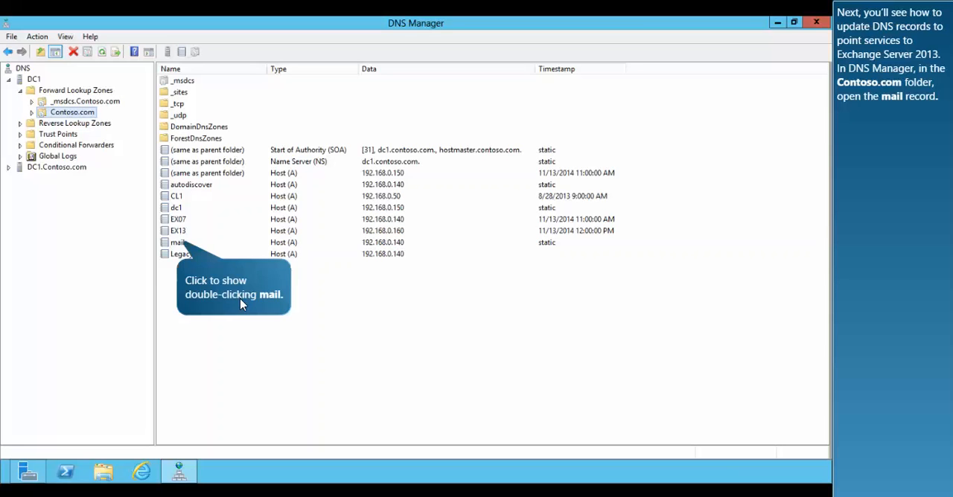
double_click(178, 244)
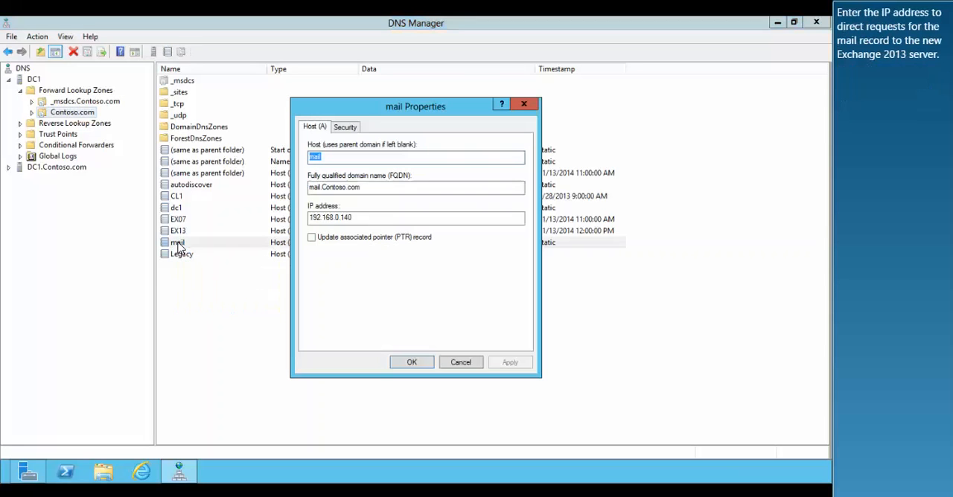
double_click(344, 218)
type("160")
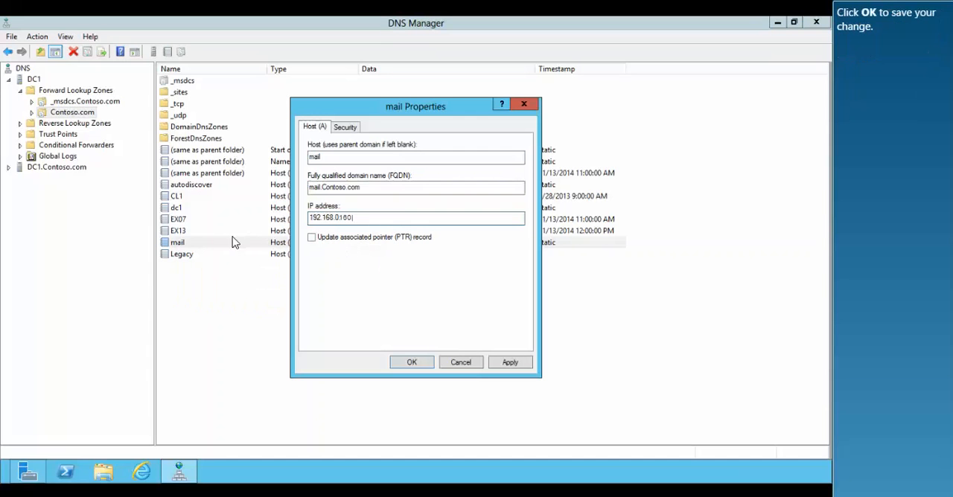
left_click(421, 362)
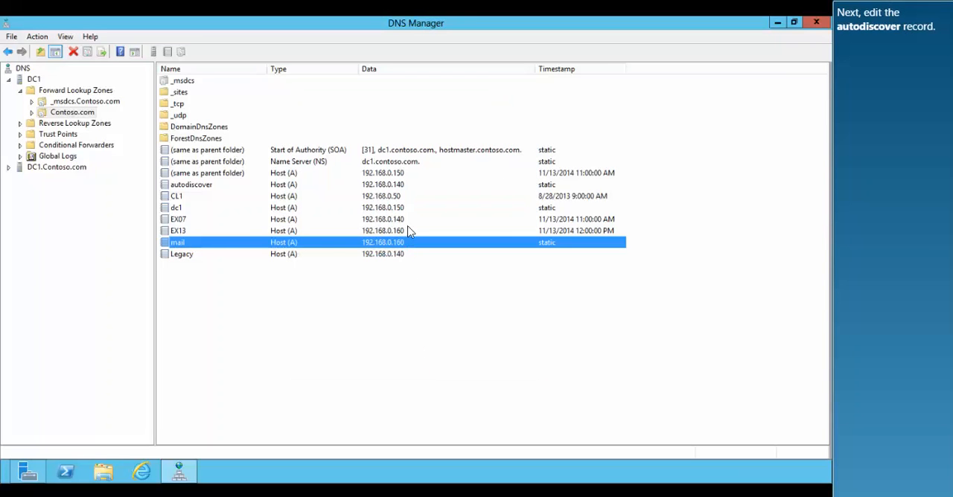
Change the autodiscover host record's IP address to 192.168.0.160 and close DNS Manager
double_click(212, 192)
type("192.168.0.160")
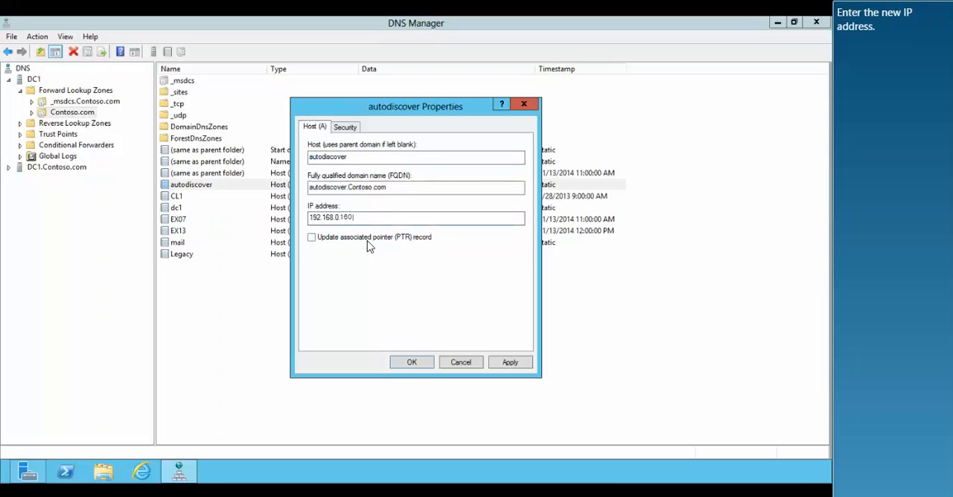
left_click(413, 362)
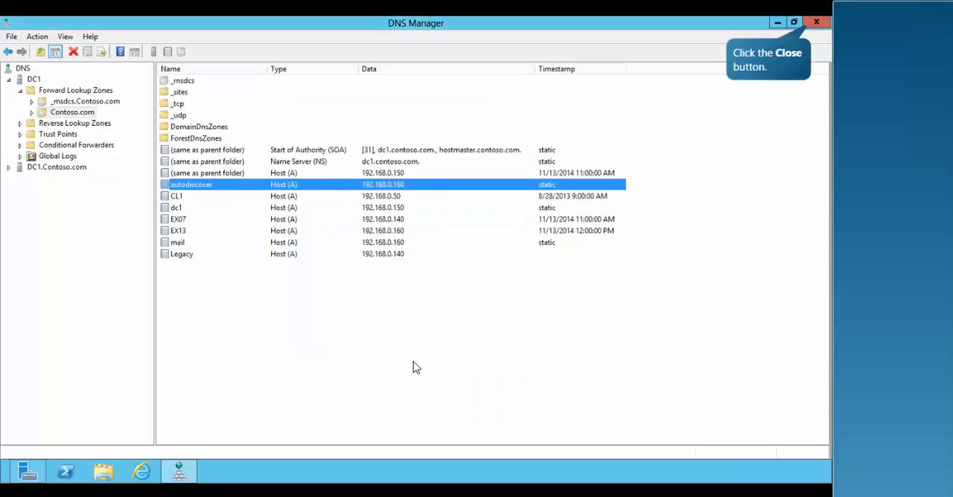
left_click(818, 25)
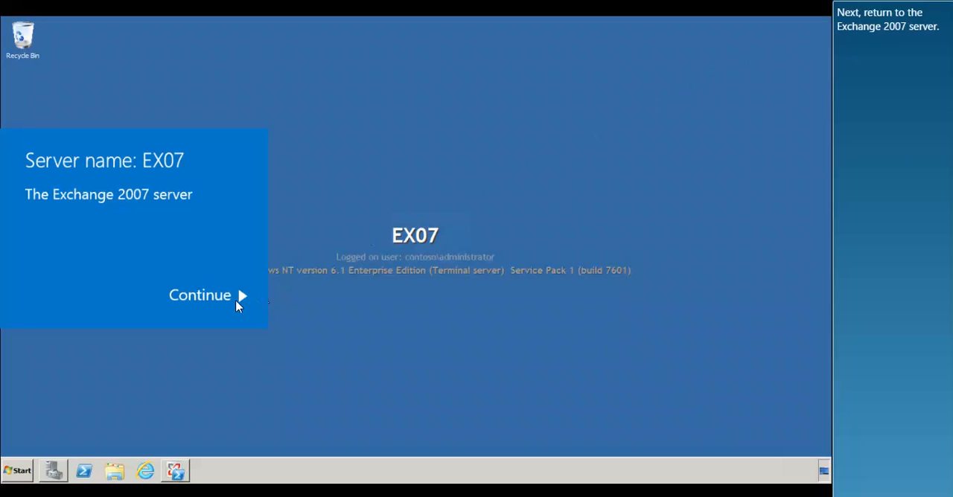
Return to EX07 and sign in to Outlook Web App through Internet Explorer, checking the redirected legacy URL
left_click(212, 301)
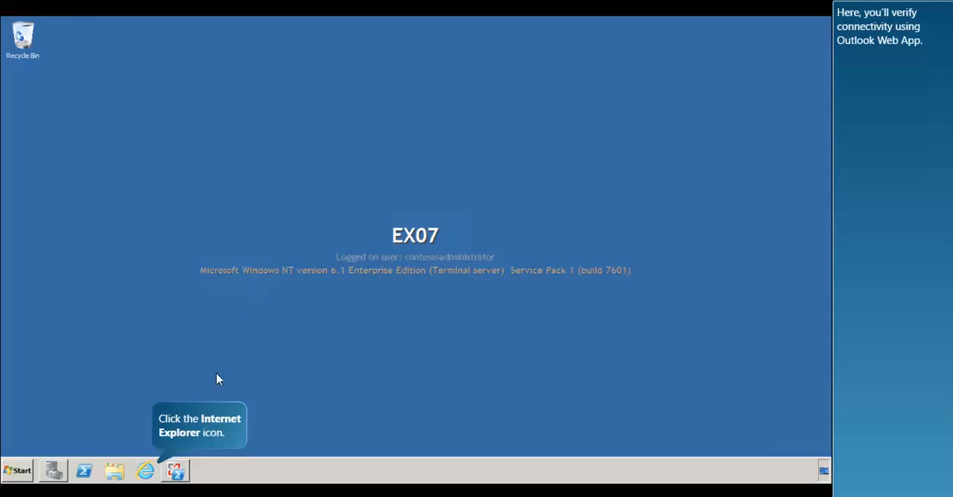
left_click(146, 470)
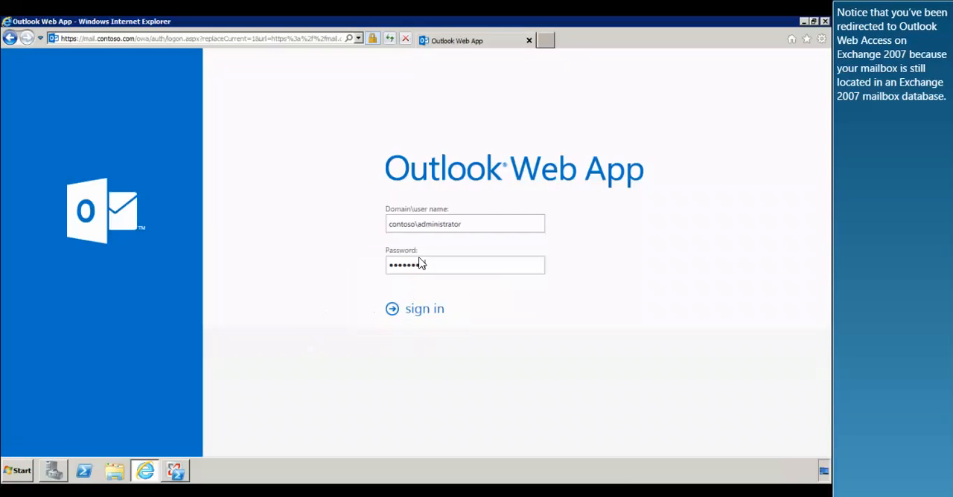
left_click(414, 311)
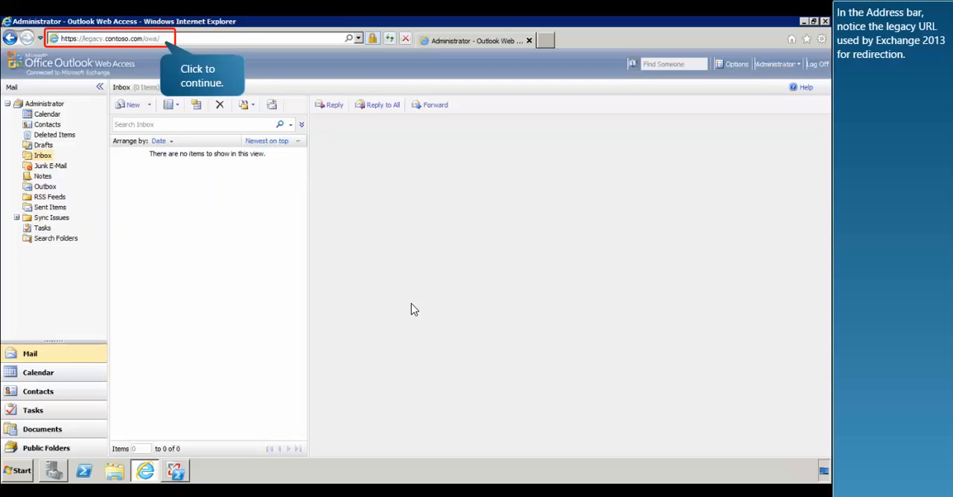
left_click(172, 38)
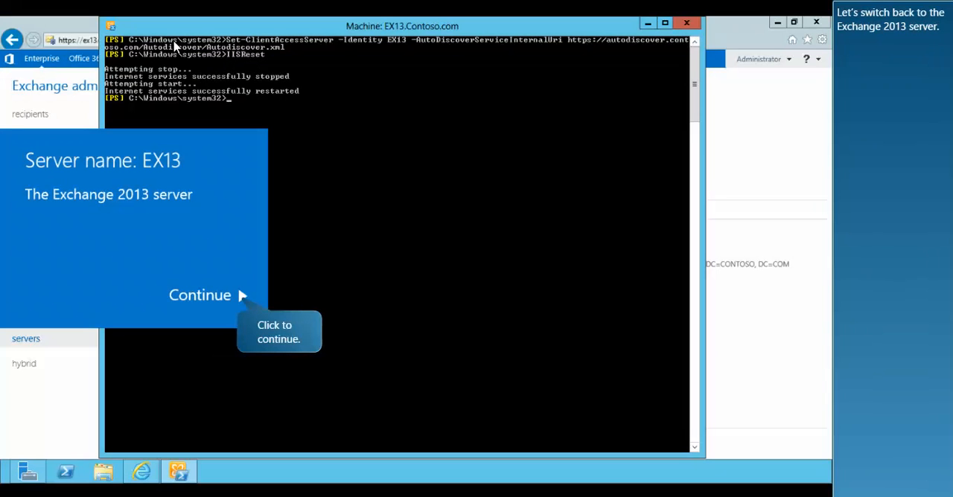
Switch to EX13 and flush the DNS resolver cache with IPConfig /flushdns
left_click(218, 302)
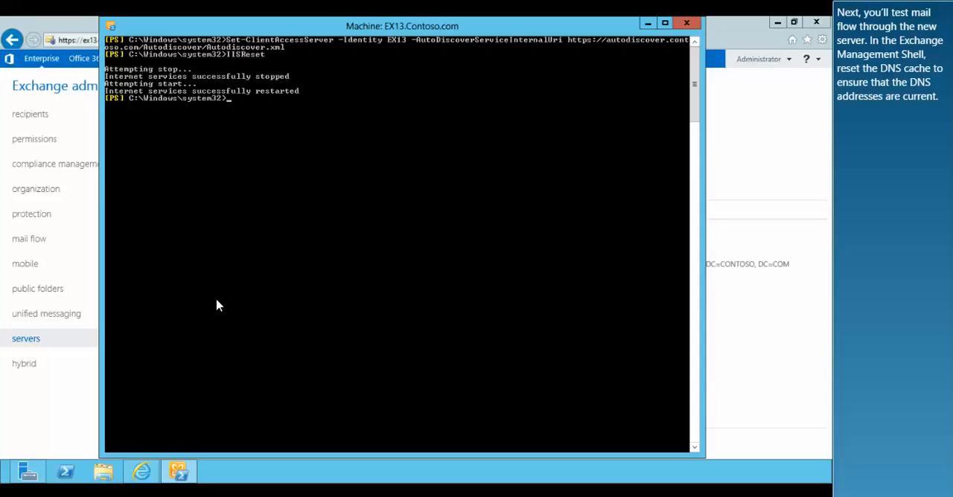
type("IPConfig /flushdns")
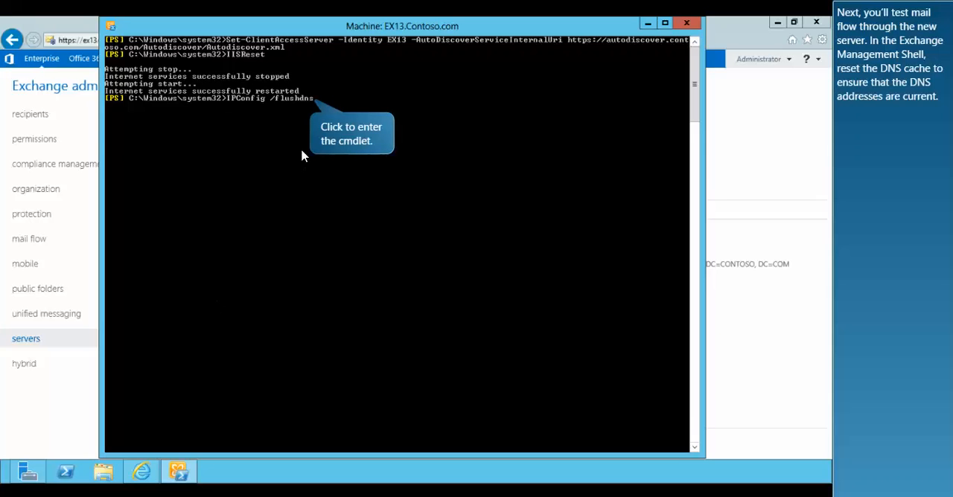
left_click(314, 107)
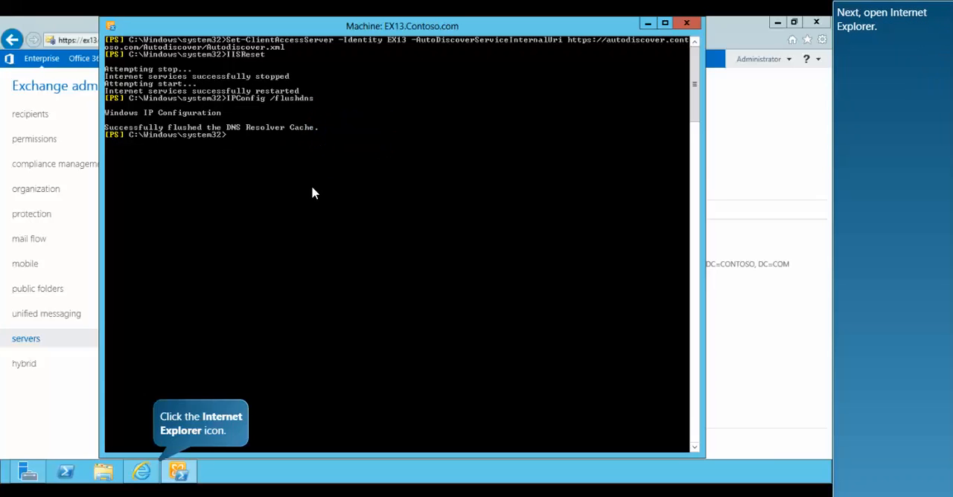
Open Internet Explorer on EX13, open a new tab, and sign in to Outlook Web App at mail.contoso.com
left_click(142, 471)
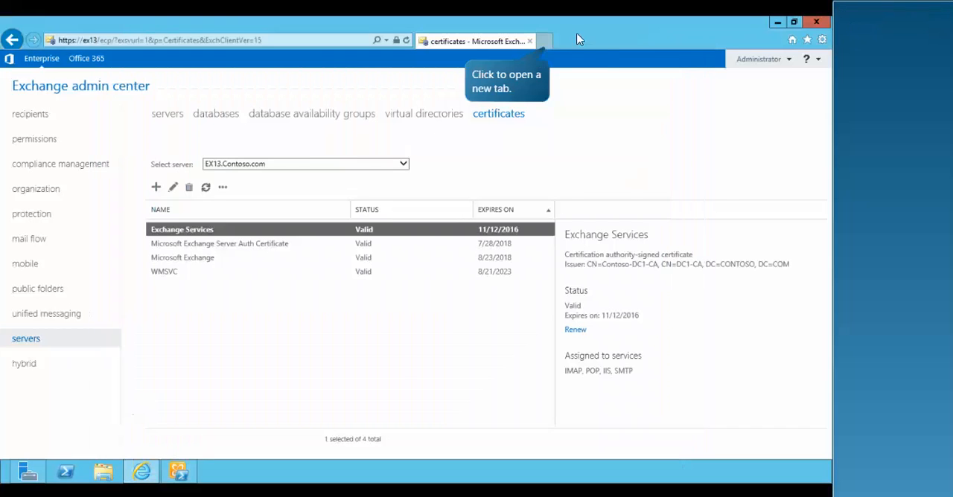
left_click(544, 40)
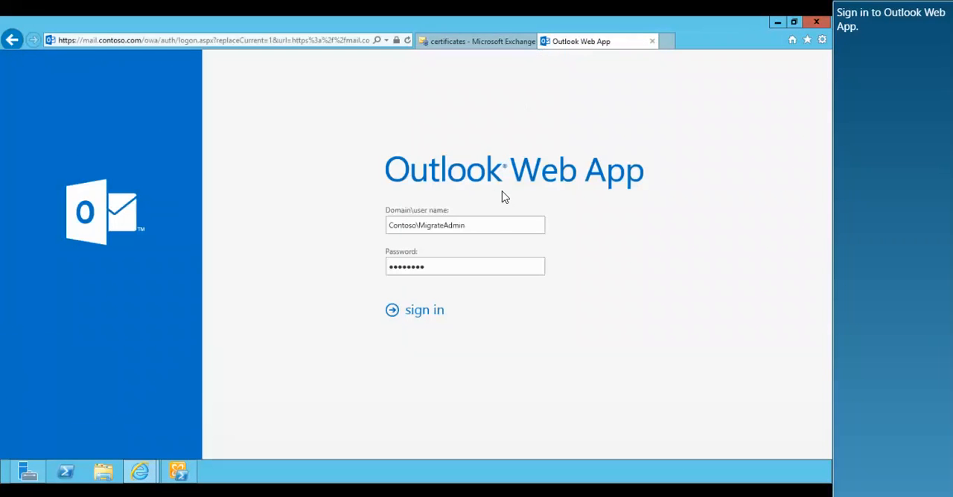
left_click(439, 311)
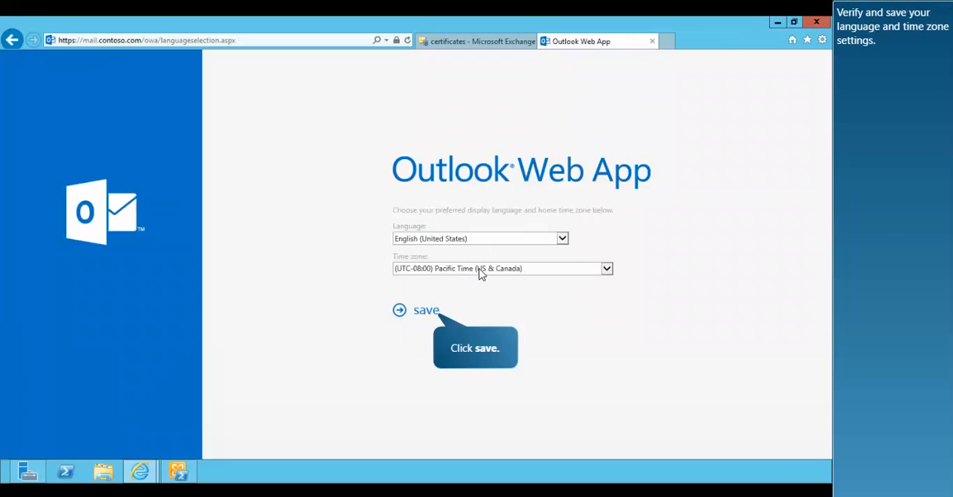
Save the language and time zone settings, then send a new message to Administrator with the subject 'Testing mail flow from Exchange 2013'
left_click(434, 311)
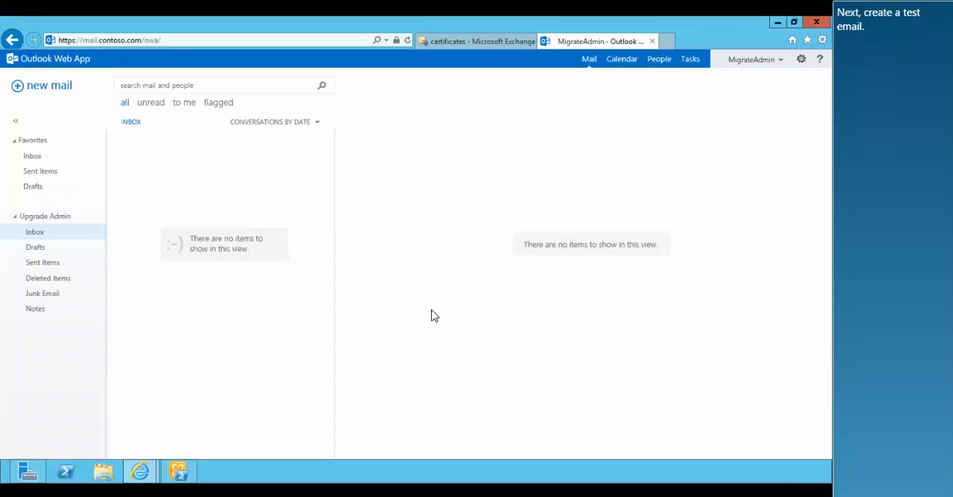
left_click(68, 88)
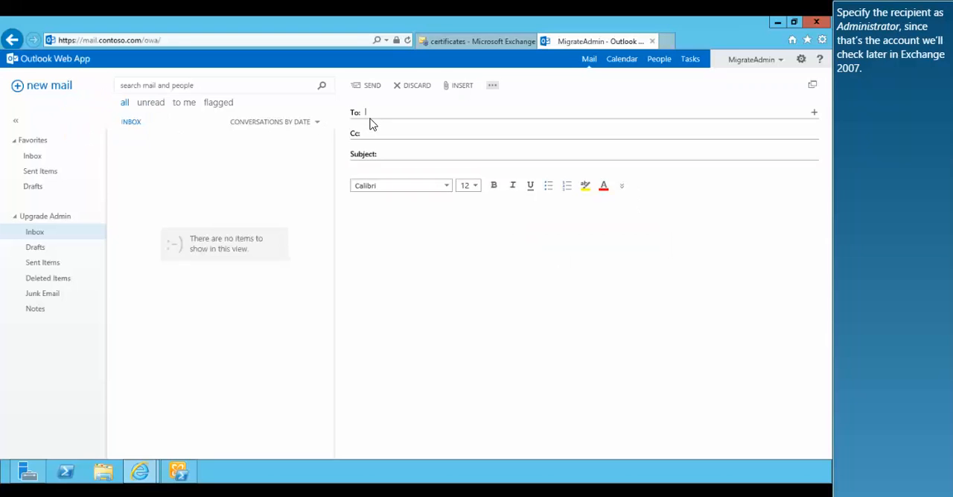
type("Administrator")
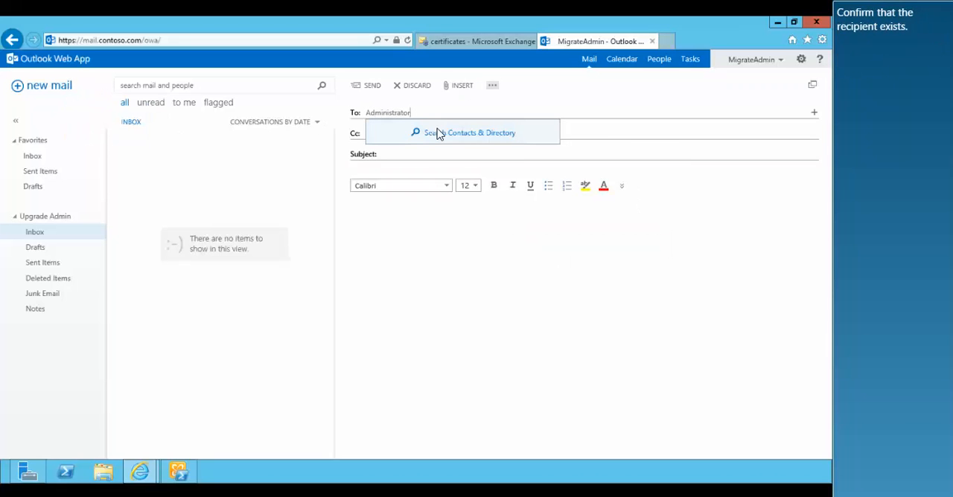
left_click(438, 132)
left_click(457, 147)
type("Testing mail flow...")
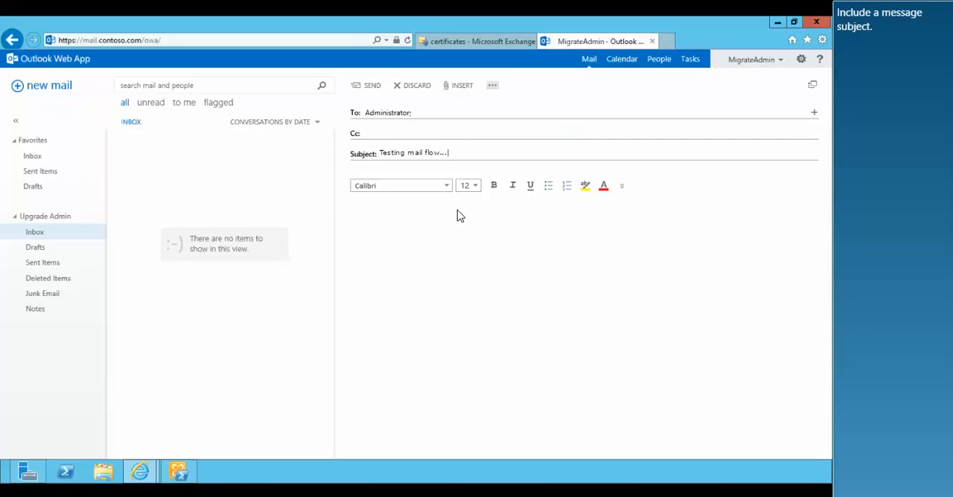
key("BackSpace")
key("BackSpace")
key("BackSpace")
type(" from Exchange 2013")
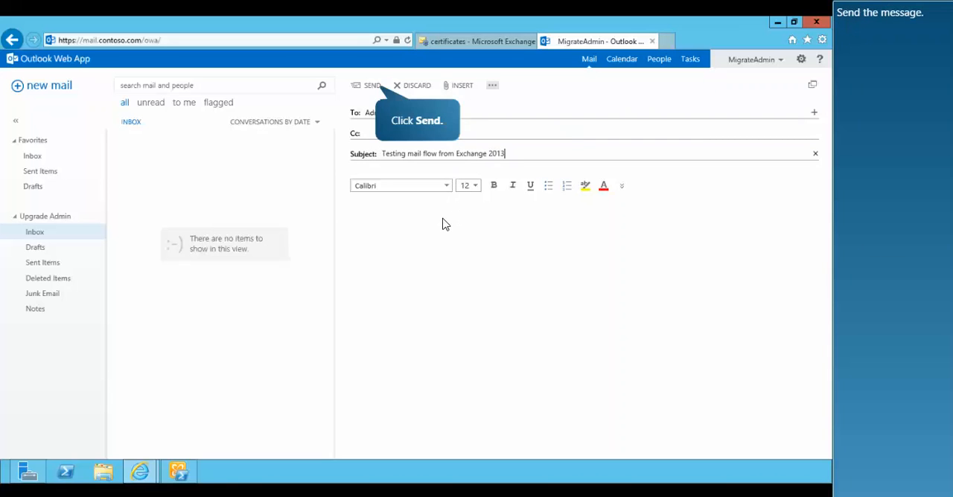
left_click(372, 86)
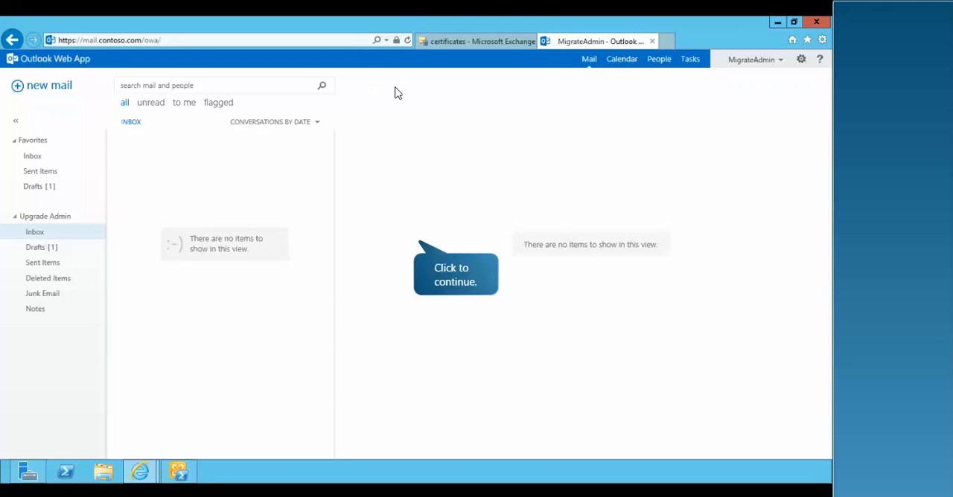
Switch to EX07 and check for new messages in the Administrator's Outlook Web Access inbox
left_click(447, 257)
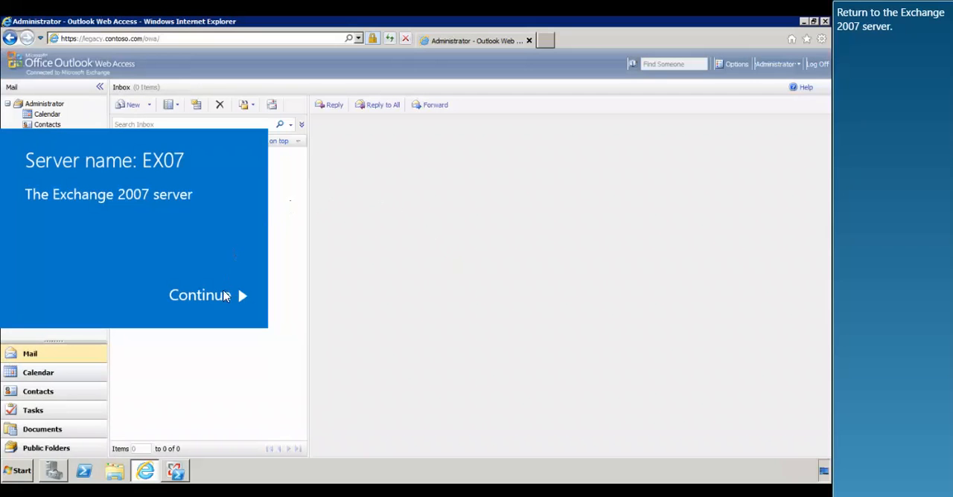
left_click(218, 298)
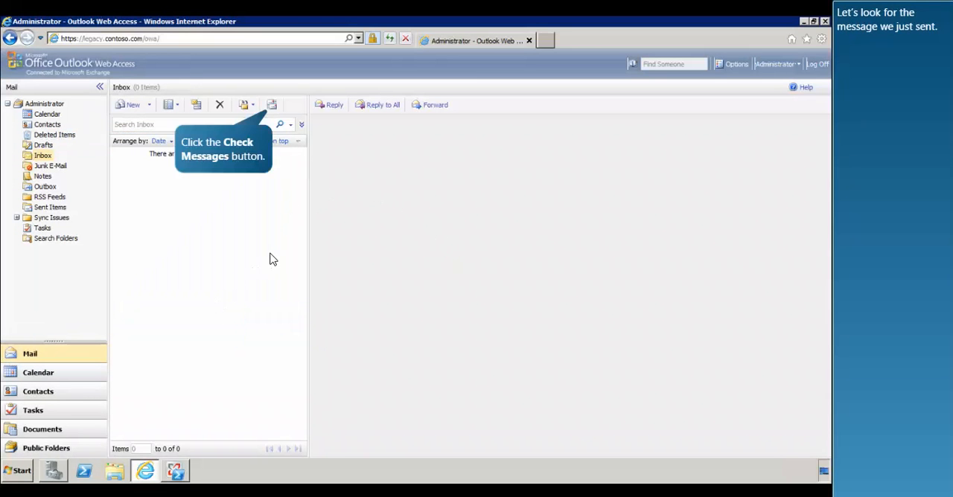
left_click(273, 105)
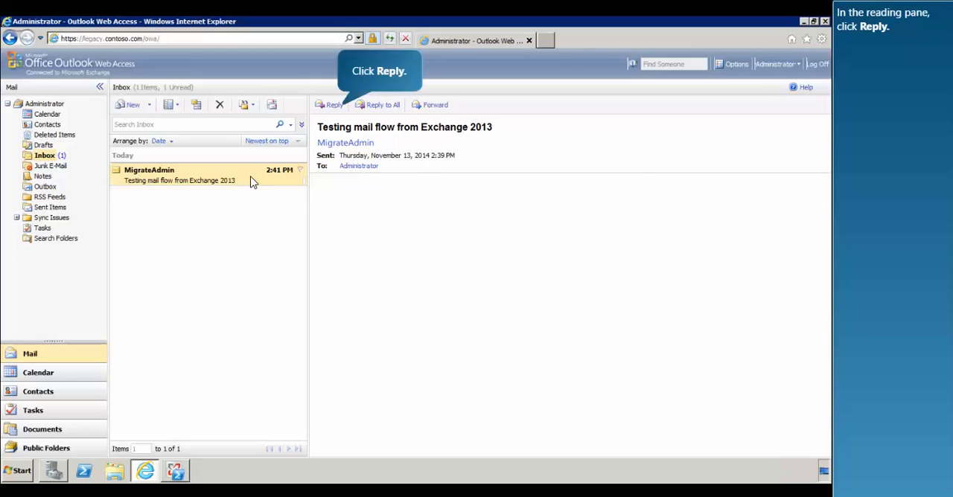
Reply to the test message with 'Got it!' and close Internet Explorer
left_click(335, 105)
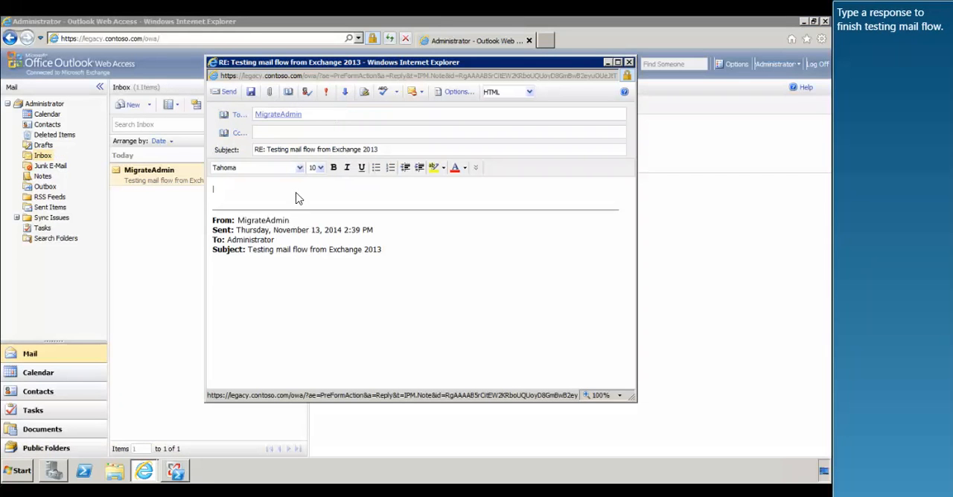
type("Got it!")
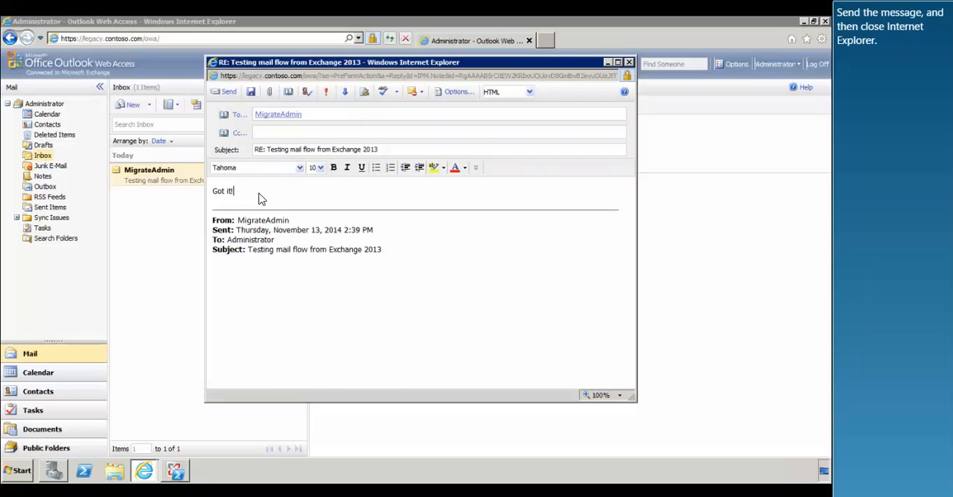
left_click(228, 93)
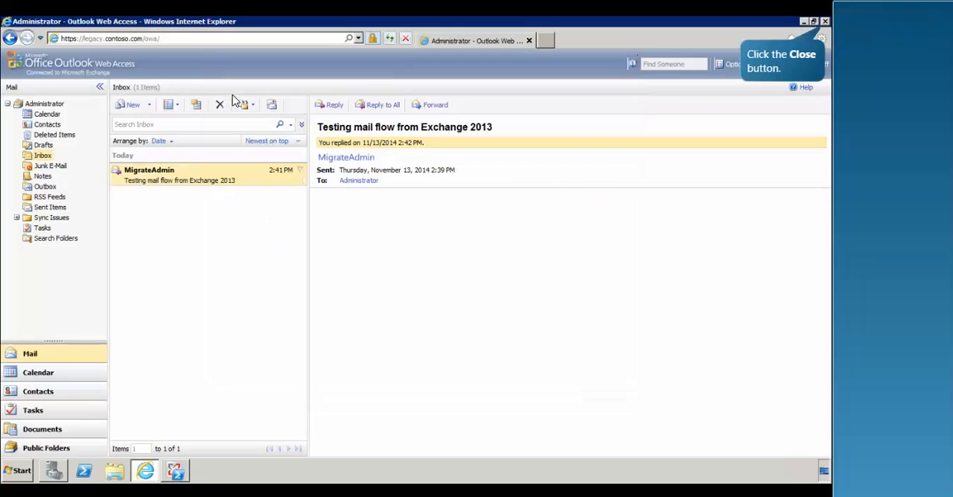
left_click(824, 22)
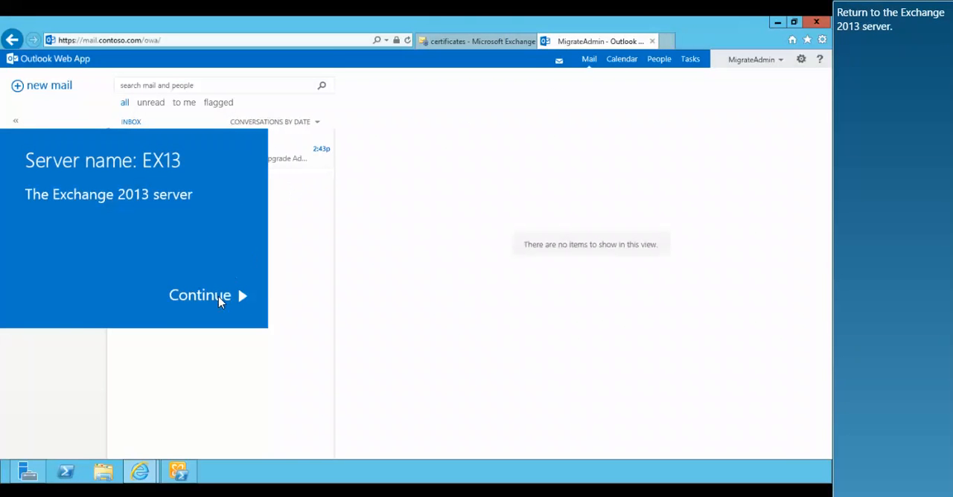
Switch to EX13, open the Administrator's reply in Outlook Web App, and close the Outlook Web App tab
left_click(218, 298)
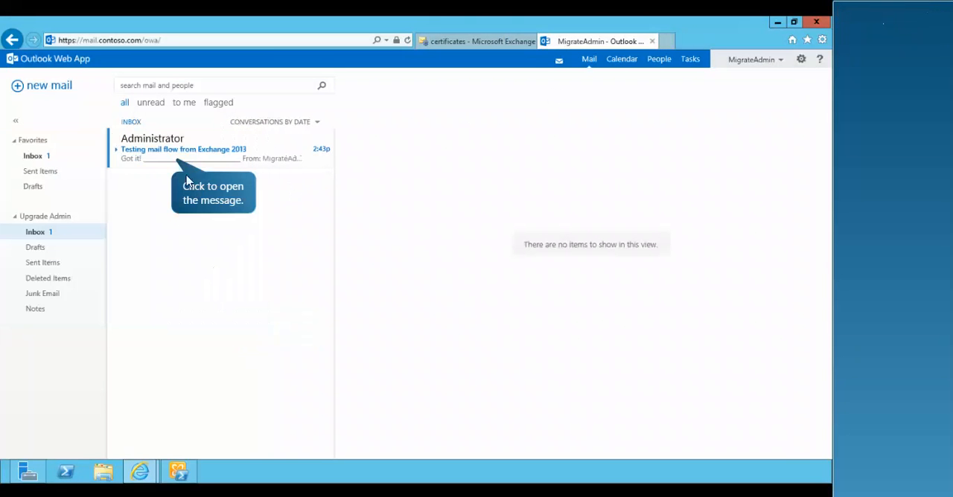
left_click(177, 149)
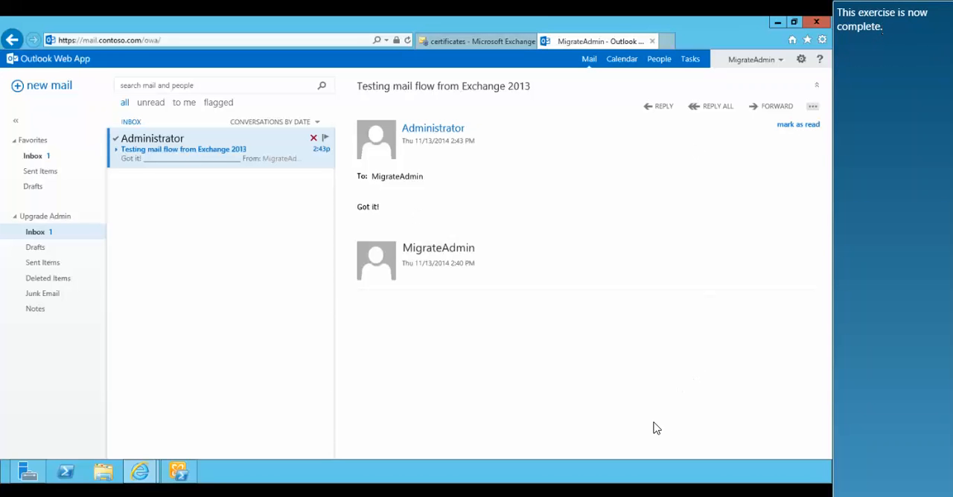
left_click(650, 41)
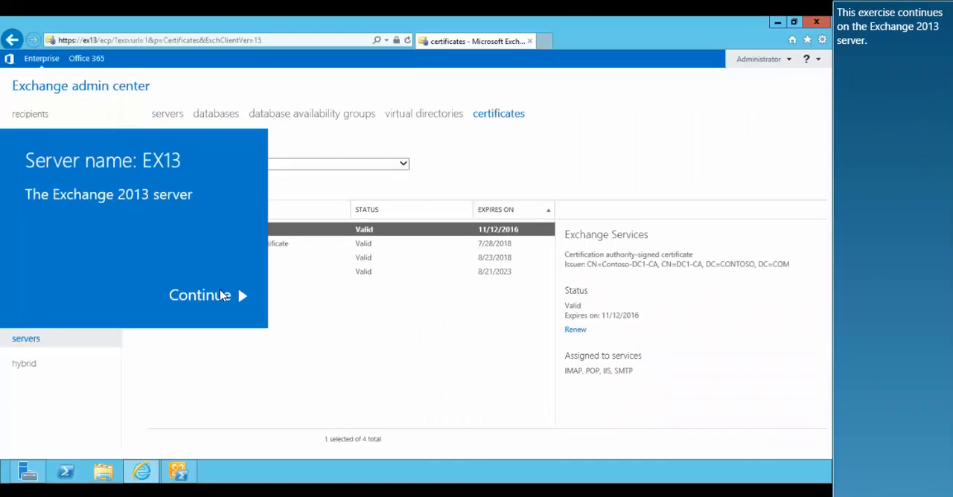
In Exchange Management Shell, move the Administrator mailbox with New-MoveRequest targeting the EX13 mailbox database, then check it with Get-MoveRequest twice
left_click(221, 295)
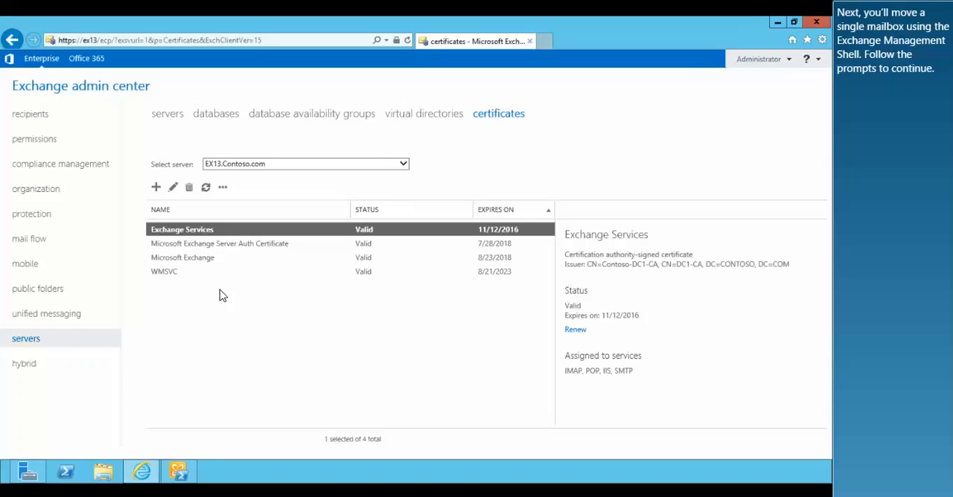
left_click(201, 466)
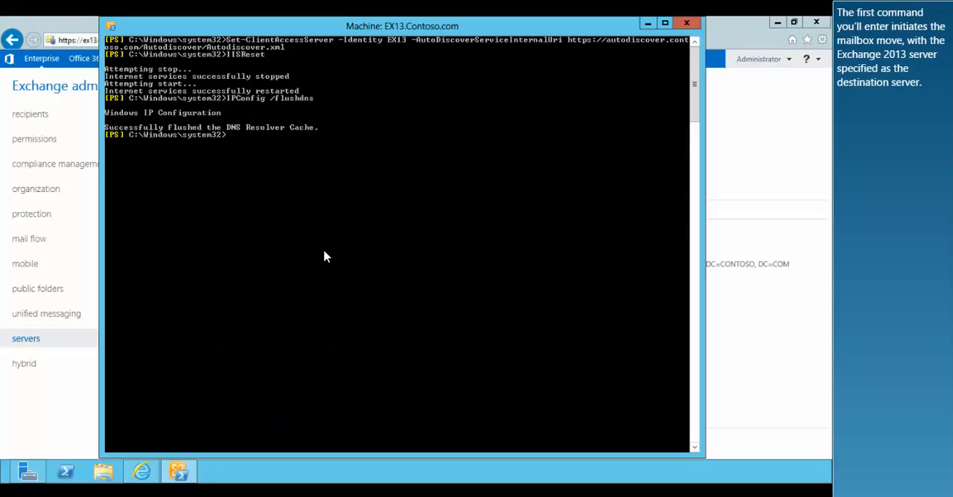
type("New-MoveRequest...")
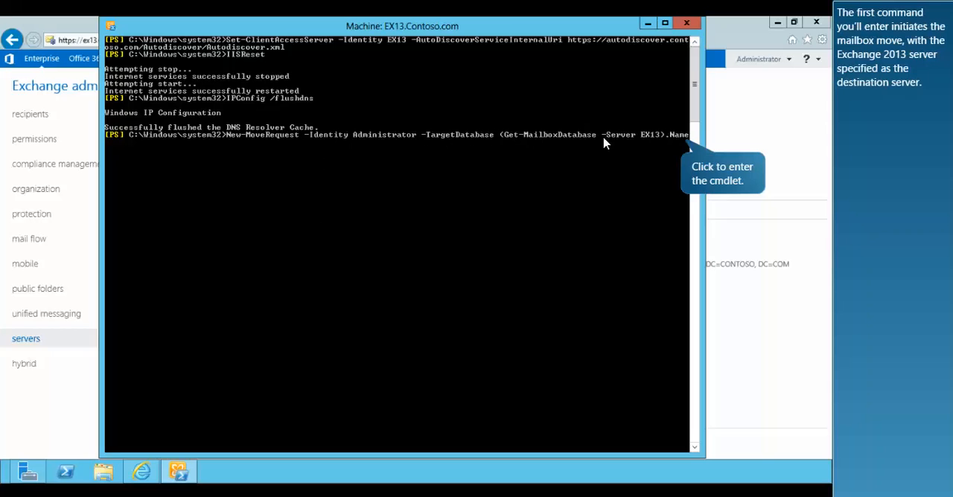
left_click(680, 139)
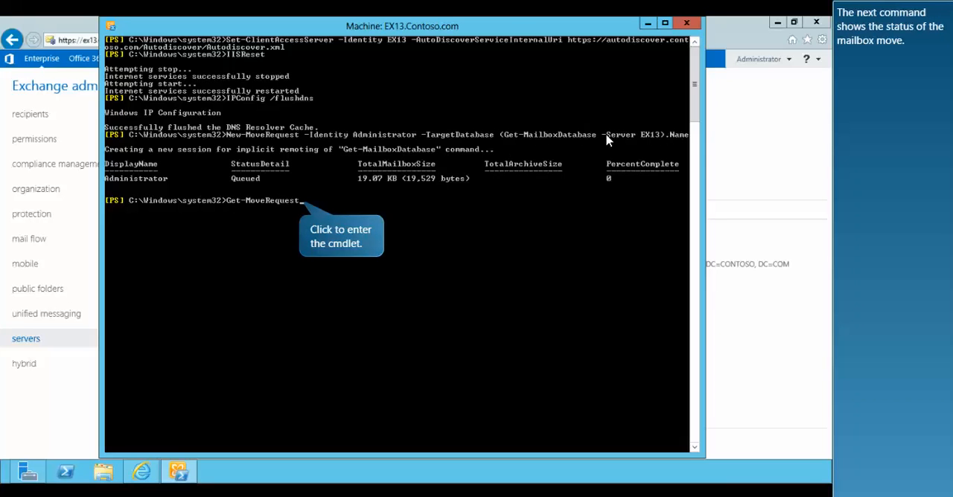
left_click(290, 206)
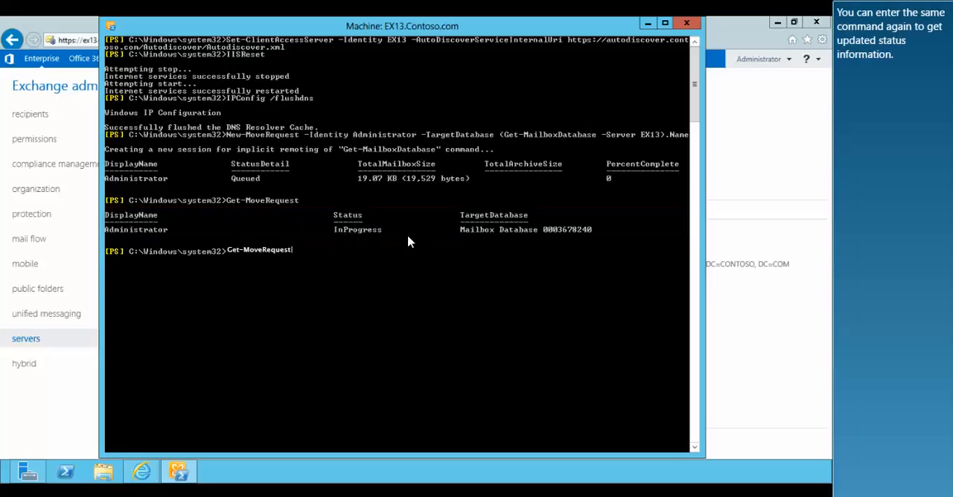
left_click(294, 257)
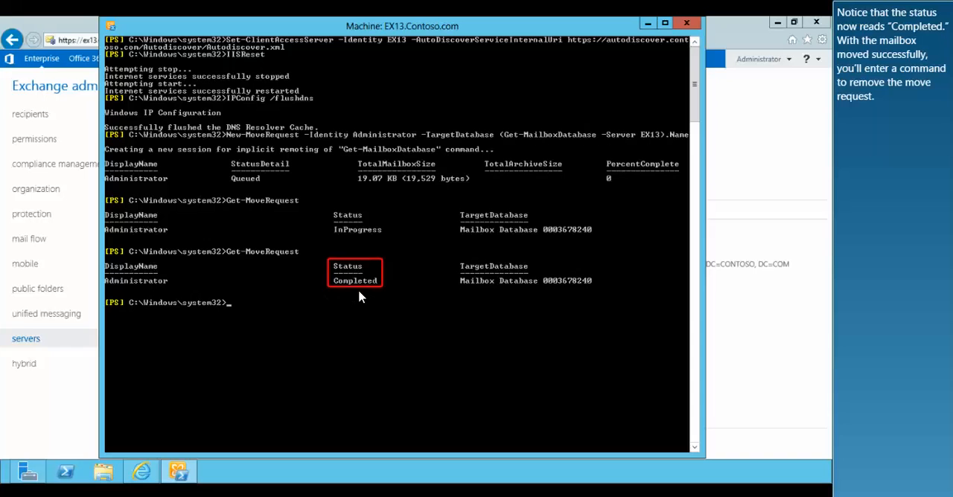
Remove the completed move request with Get-MoveRequest | Remove-MoveRequest and confirm with Yes
type("Get-MoveRequest...")
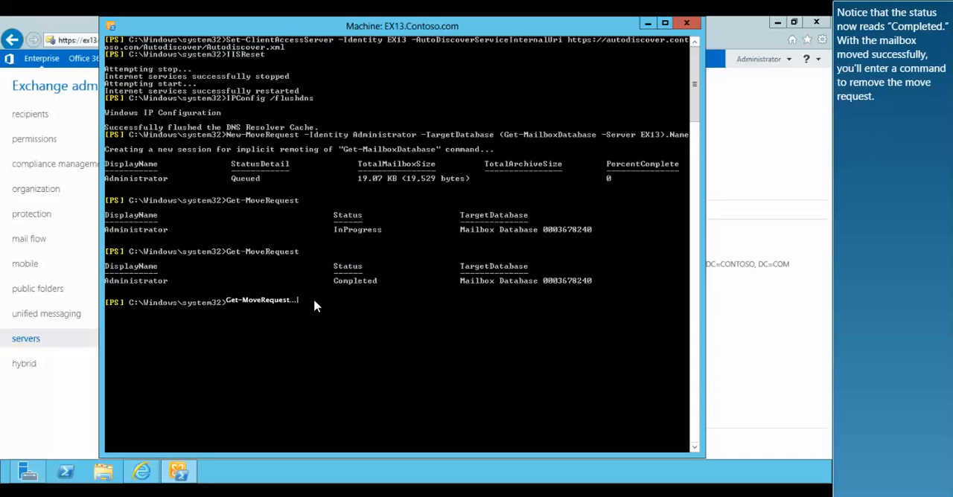
key("BackSpace")
key("BackSpace")
key("BackSpace")
type(" | Remove-MoveRequest")
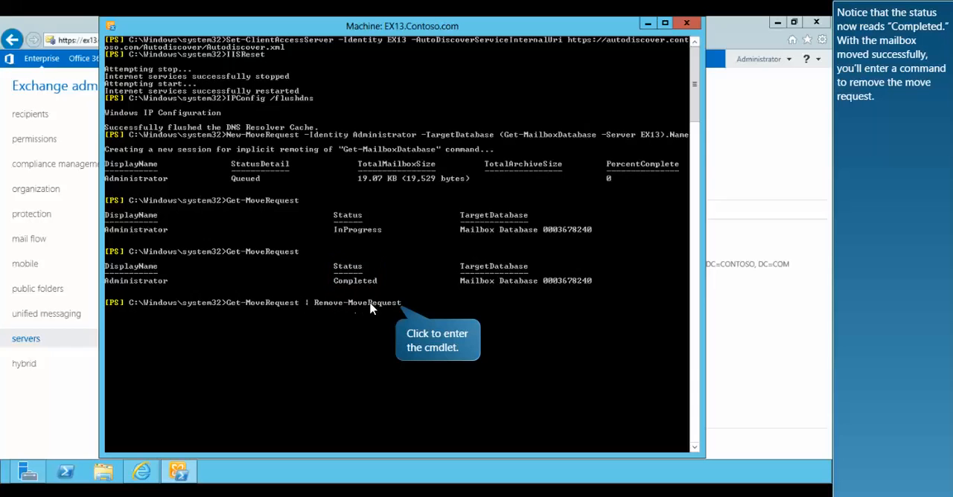
left_click(403, 304)
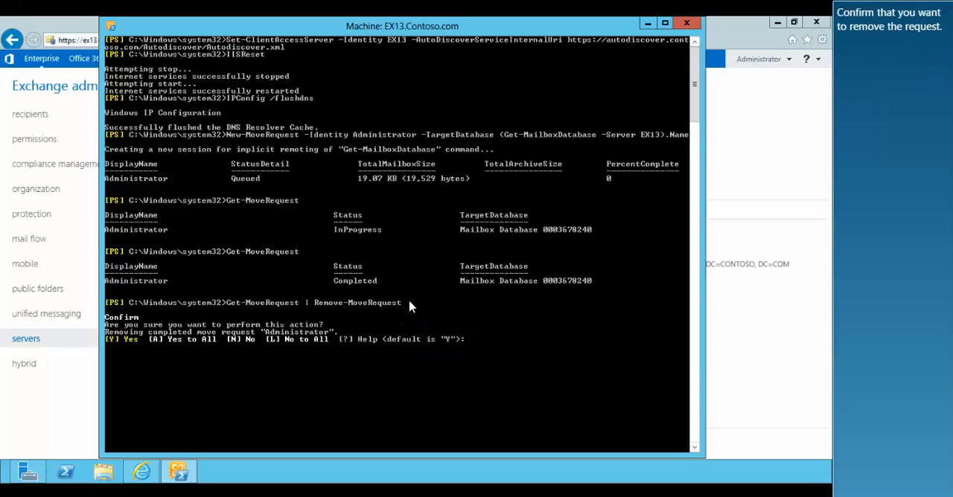
left_click(464, 346)
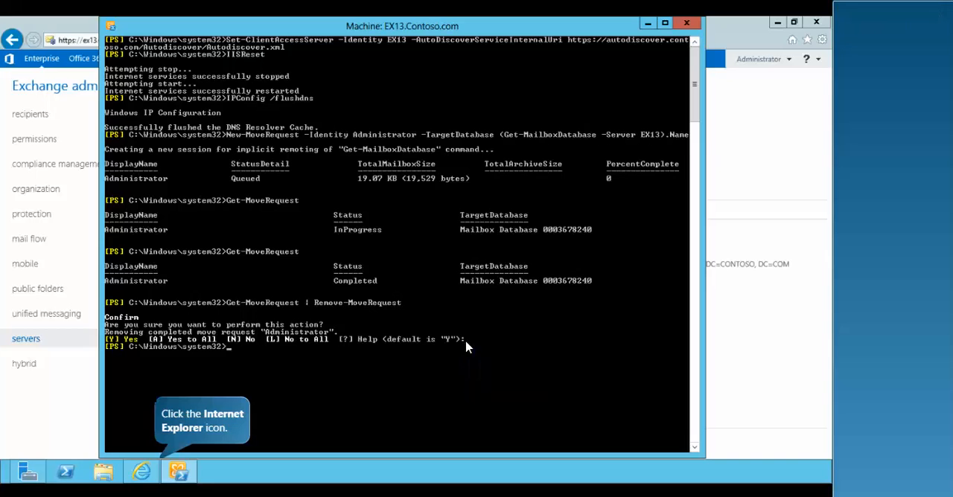
In the Exchange admin center, start a new recipients migration batch to move mailboxes to a different database
left_click(156, 470)
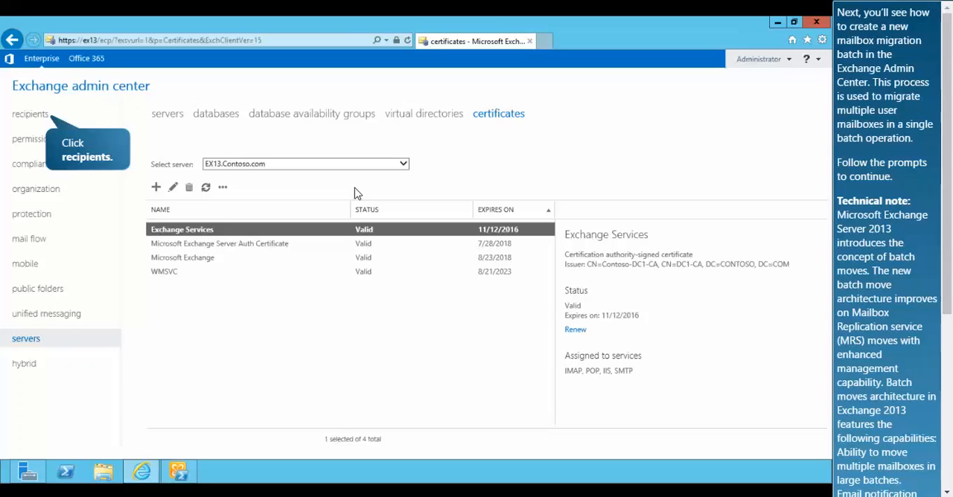
left_click(57, 117)
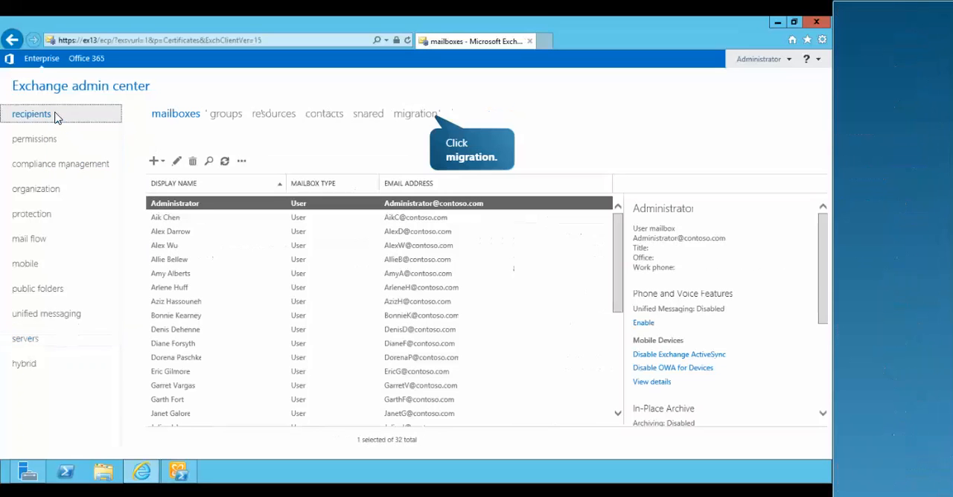
left_click(396, 119)
left_click(154, 179)
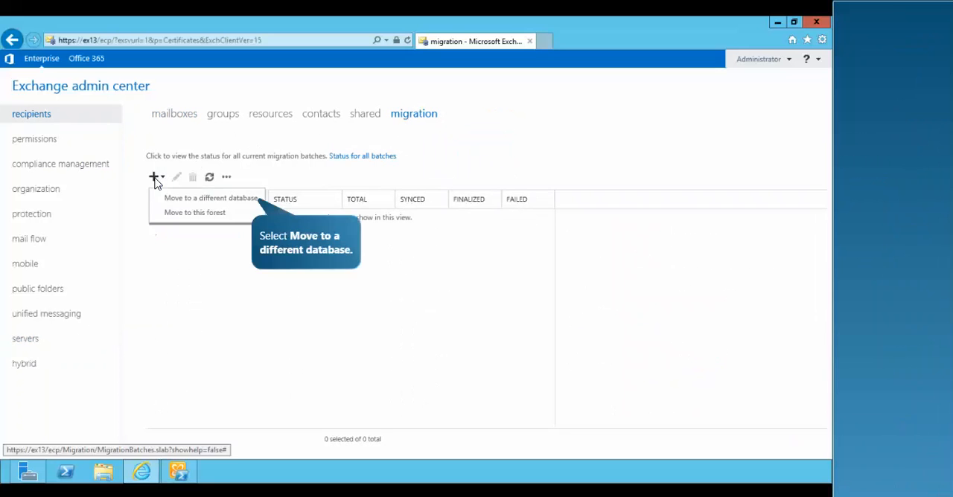
left_click(243, 201)
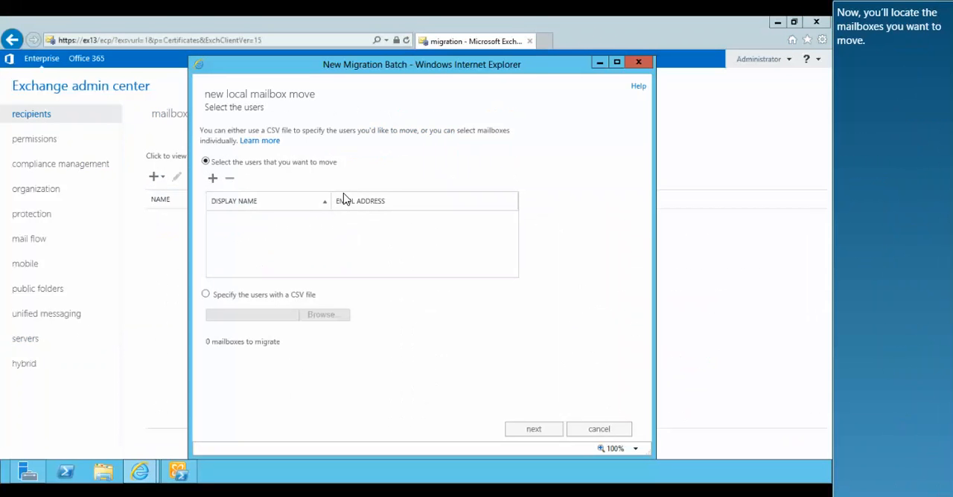
Add all mailboxes located on the EX07 Exchange 2007 database to the batch, sorting the mailbox picker by database
left_click(212, 178)
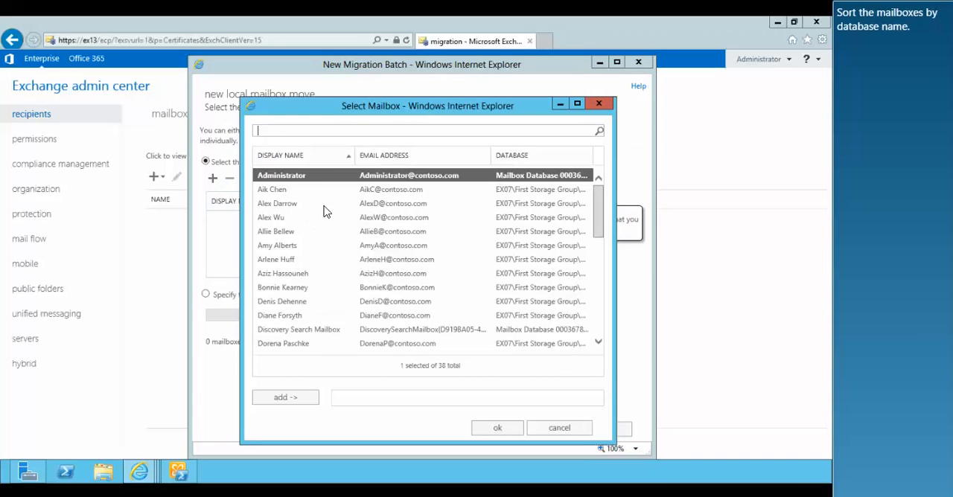
left_click(513, 159)
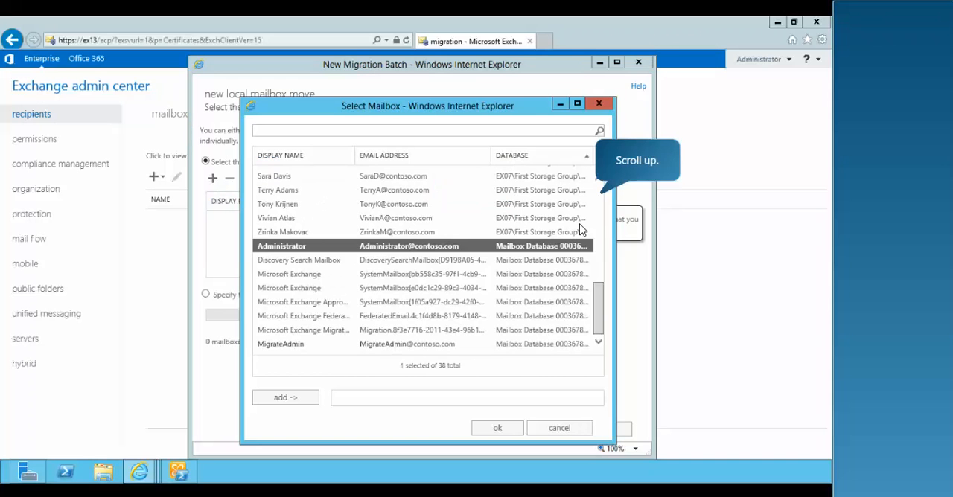
scroll(600, 204, "up", 5)
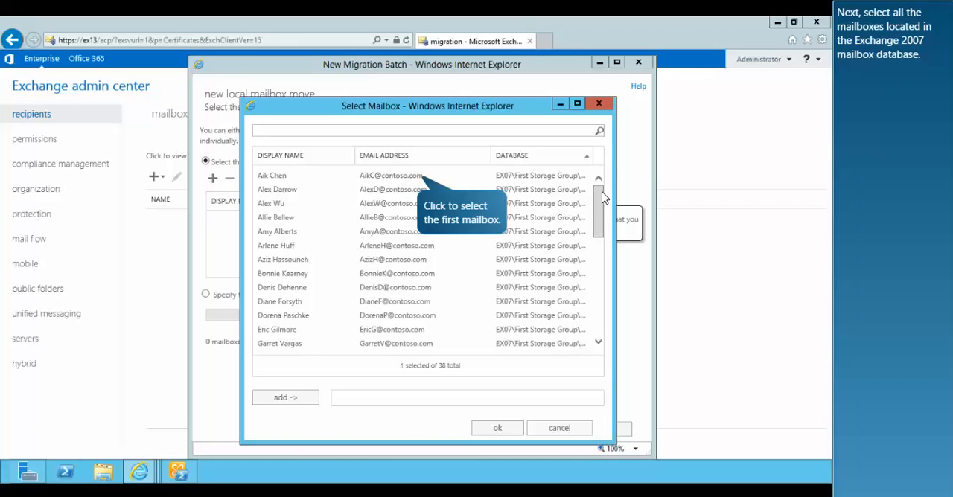
left_click(440, 181)
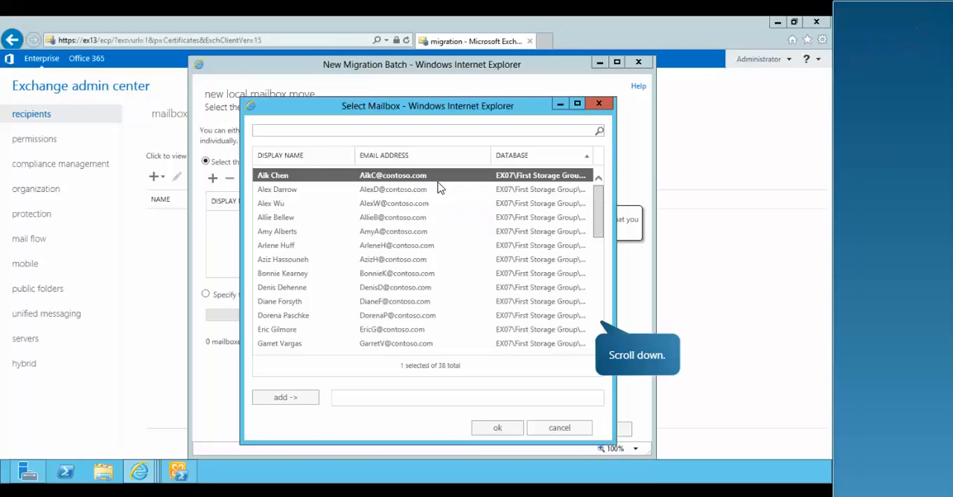
left_click(598, 326)
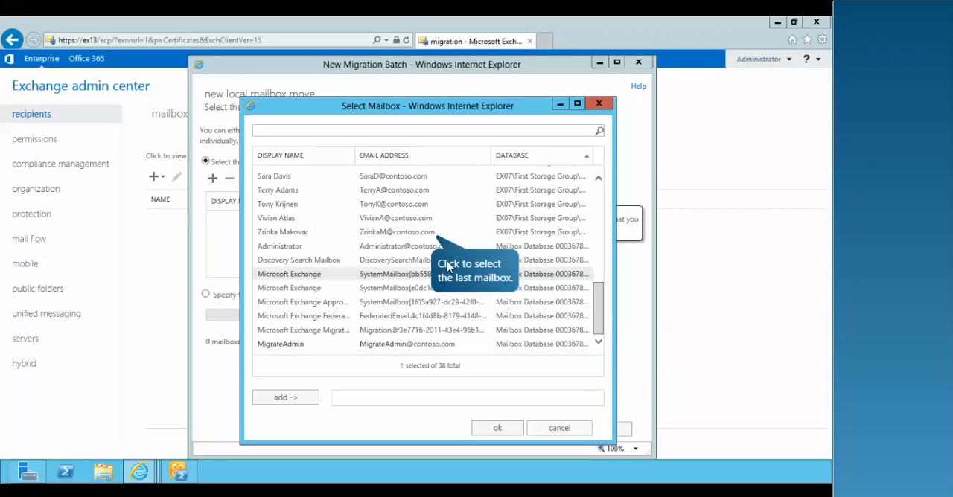
left_click(439, 234, "shift")
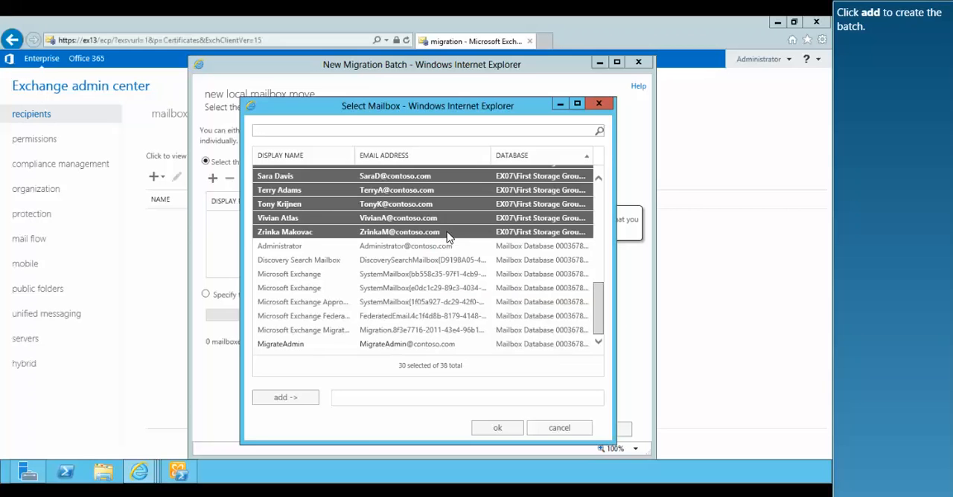
left_click(305, 399)
left_click(494, 429)
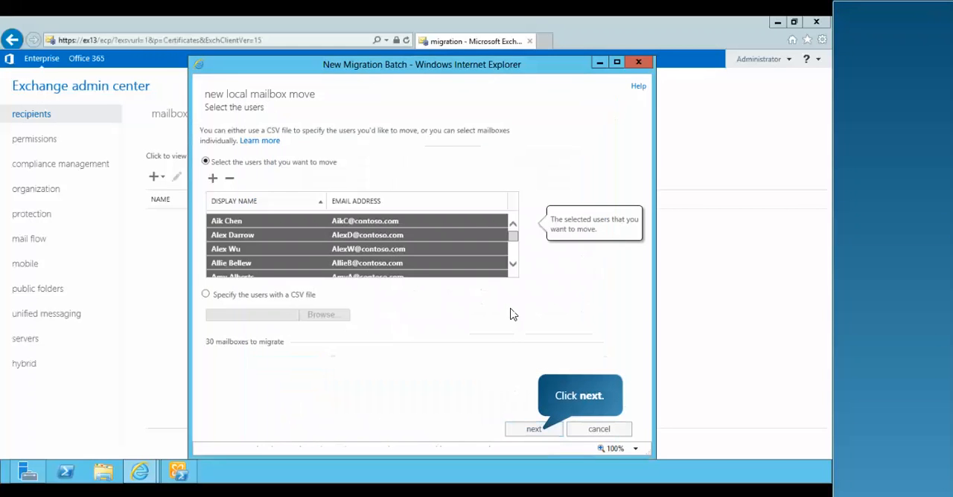
left_click(533, 429)
type("Move users to Exchange 2013")
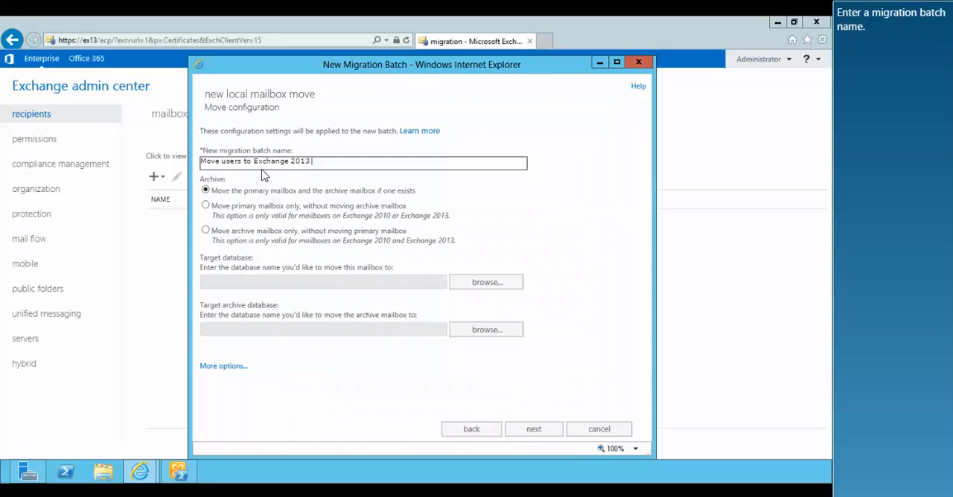
left_click(484, 286)
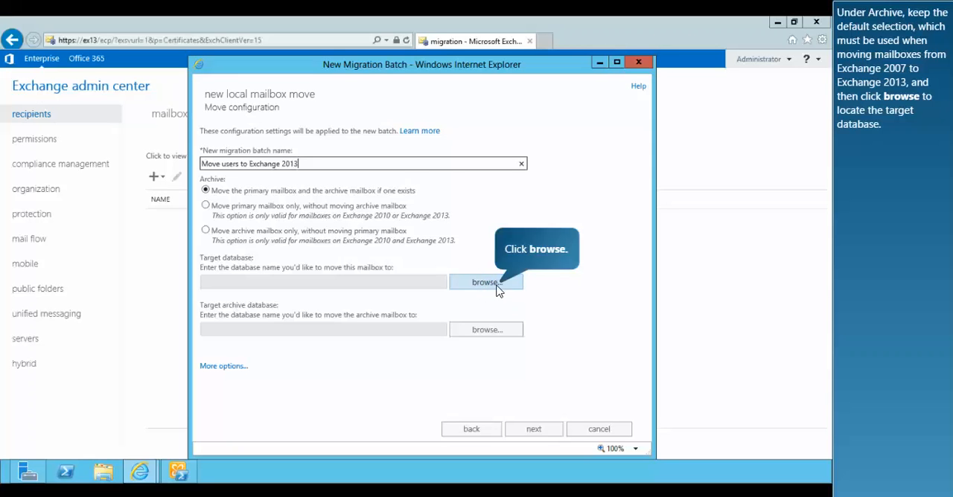
left_click(503, 286)
left_click(392, 170)
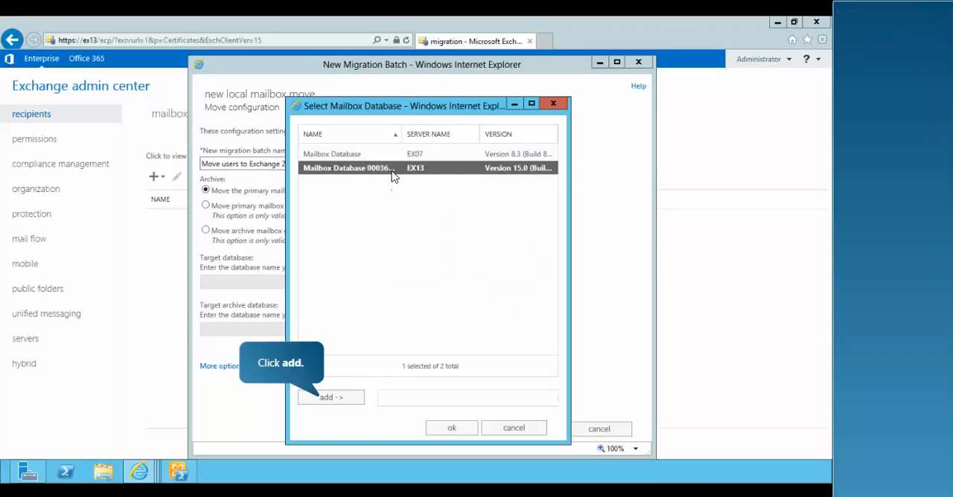
left_click(341, 397)
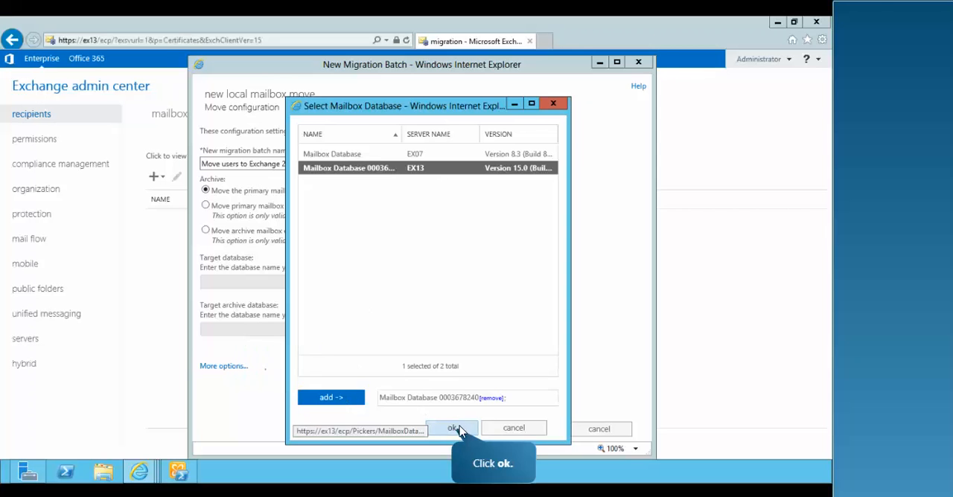
left_click(452, 427)
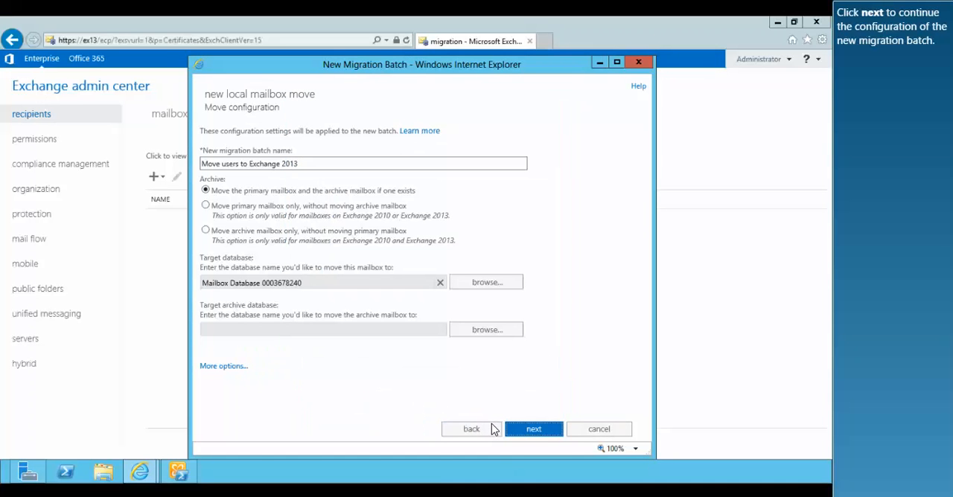
Create the migration batch with Administrator as report recipient, starting and completing automatically, and refresh the batch list
left_click(530, 432)
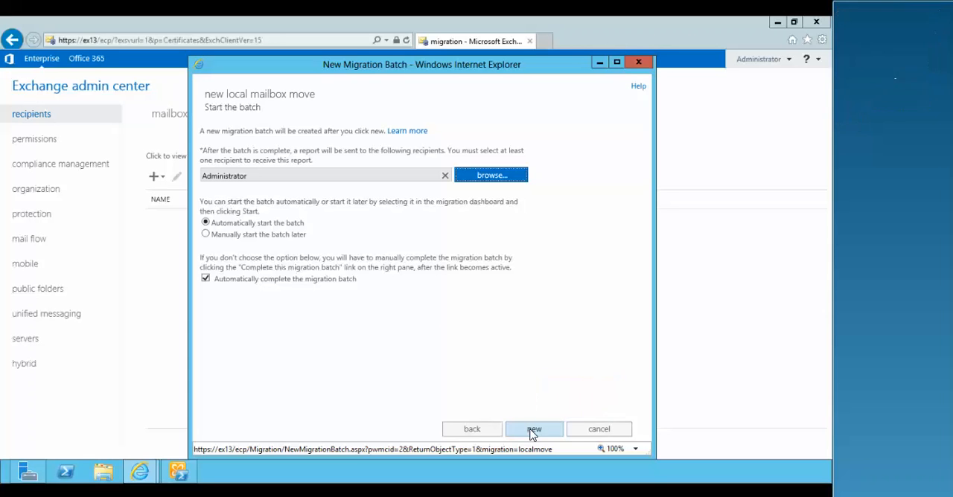
left_click(533, 430)
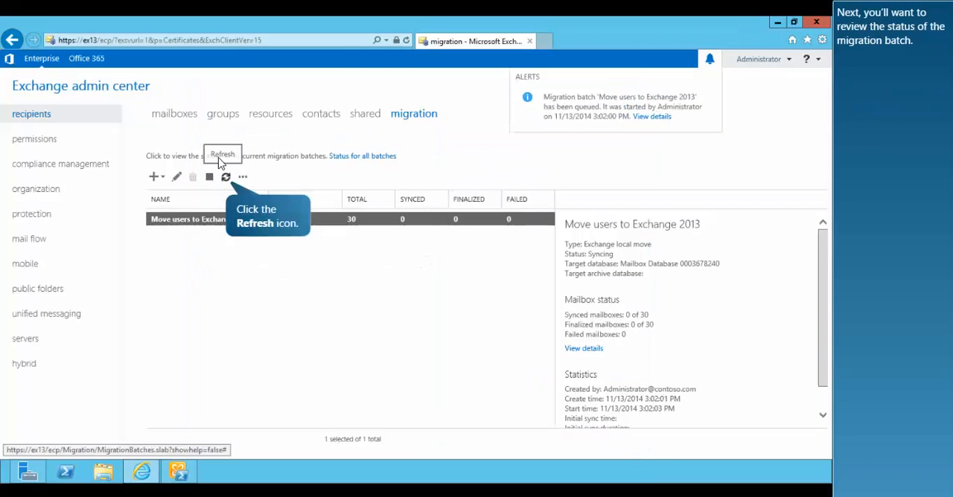
left_click(226, 178)
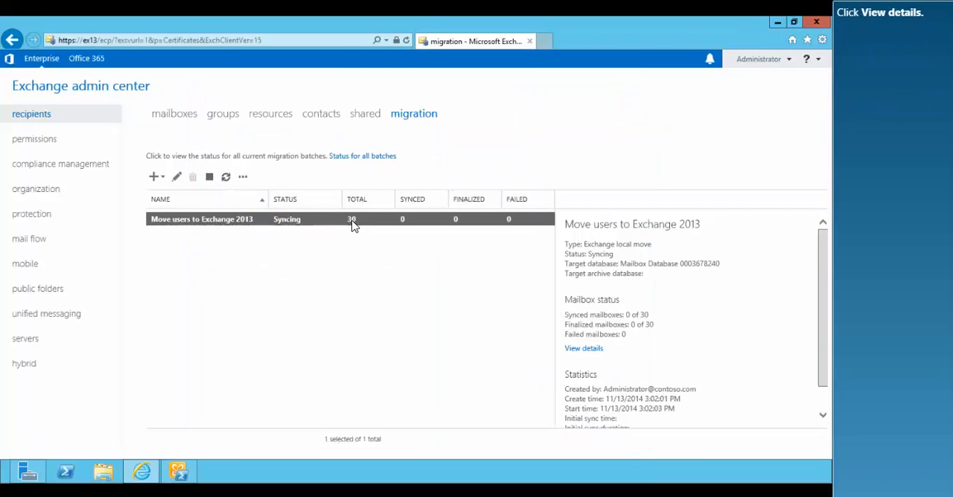
Review the per-mailbox migration status of the batch, refreshing and scrolling through the user list before closing it
left_click(574, 348)
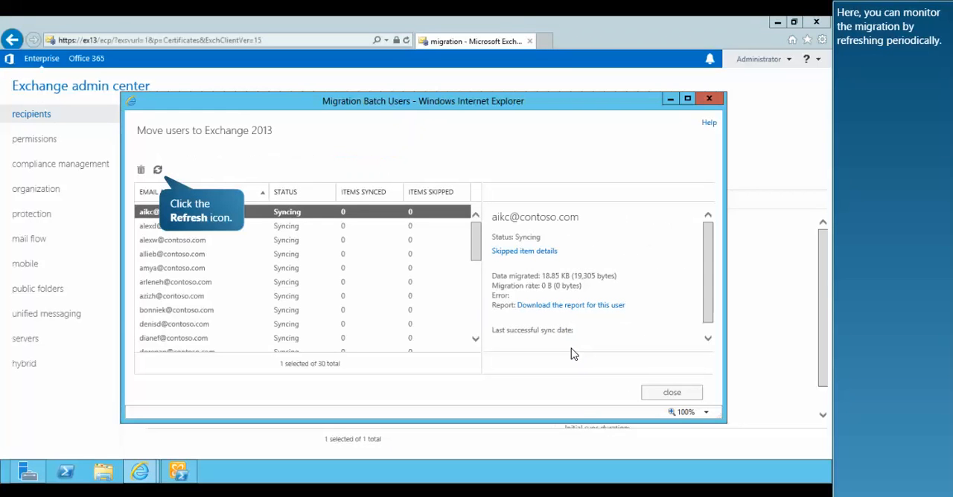
left_click(159, 171)
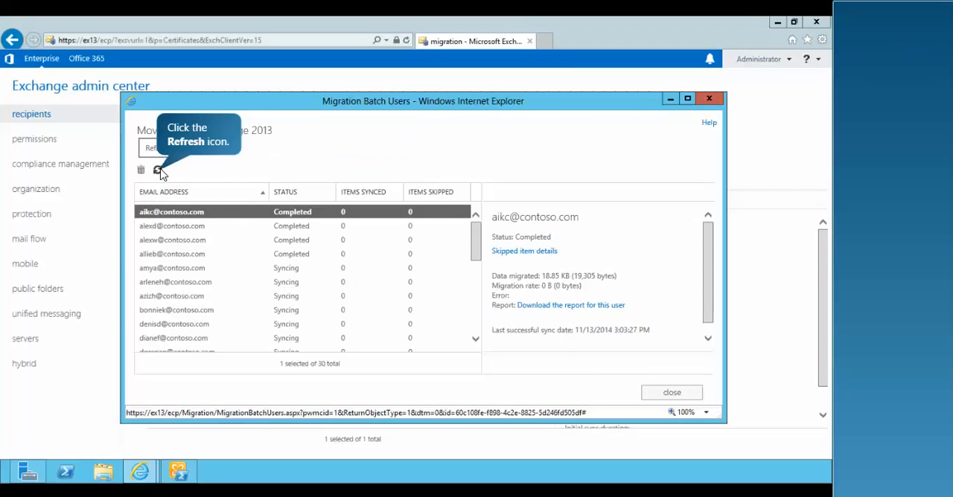
left_click(158, 171)
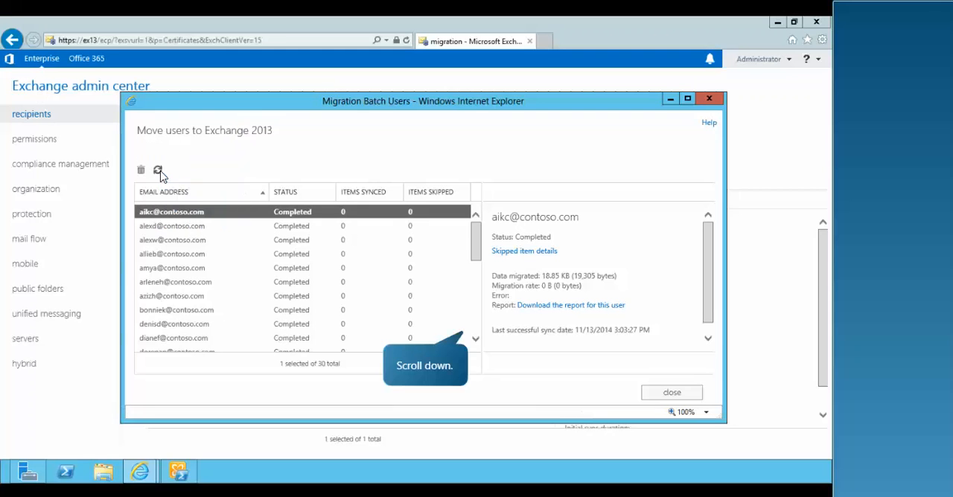
scroll(477, 334, "down", 5)
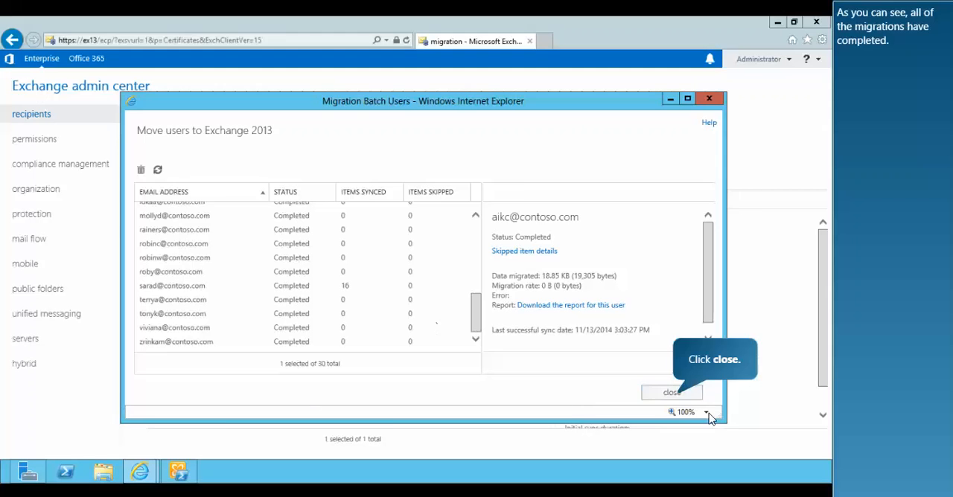
left_click(674, 394)
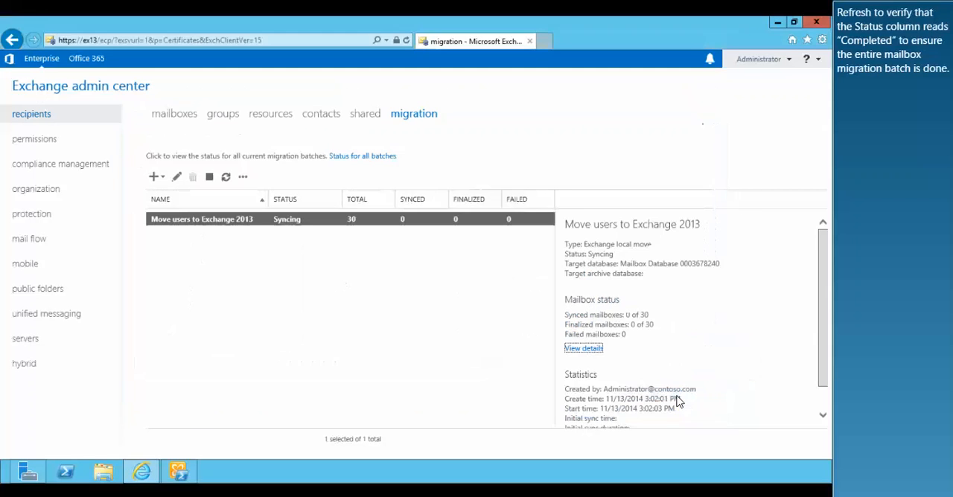
Refresh the migration list and delete the completed Move users to Exchange 2013 batch
left_click(226, 180)
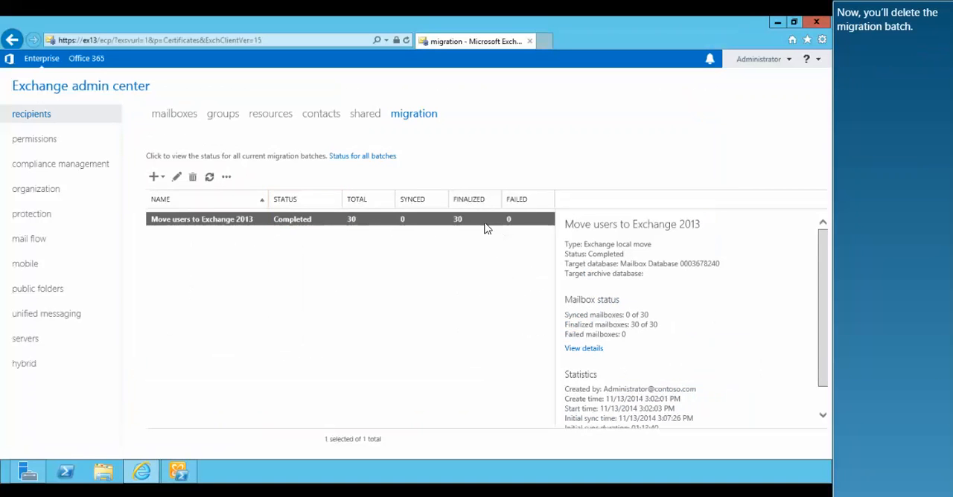
left_click(192, 176)
left_click(430, 313)
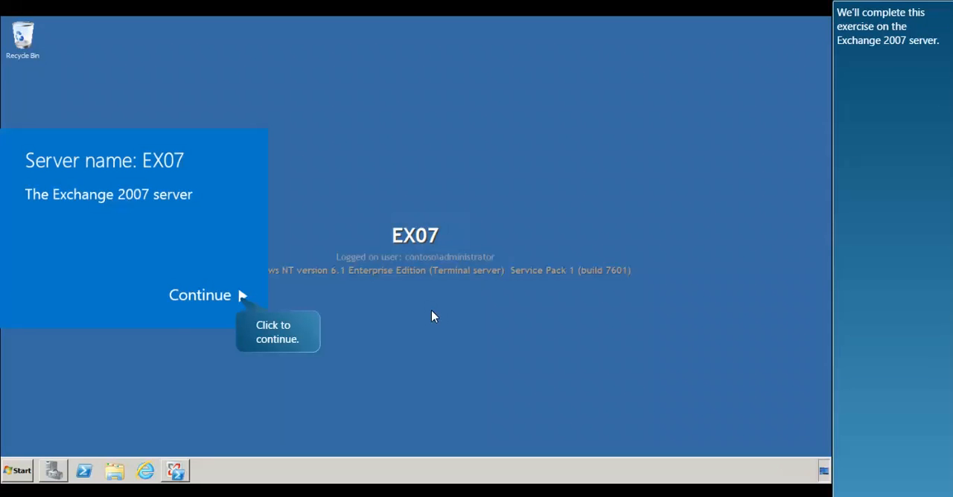
On EX07, open Outlook Web App in Internet Explorer, sign in as administrator, and close the browser
left_click(221, 309)
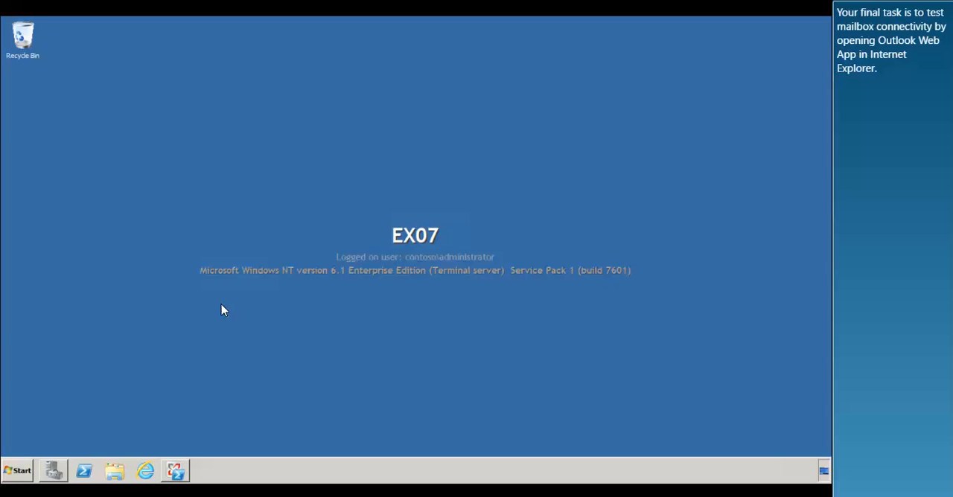
left_click(145, 471)
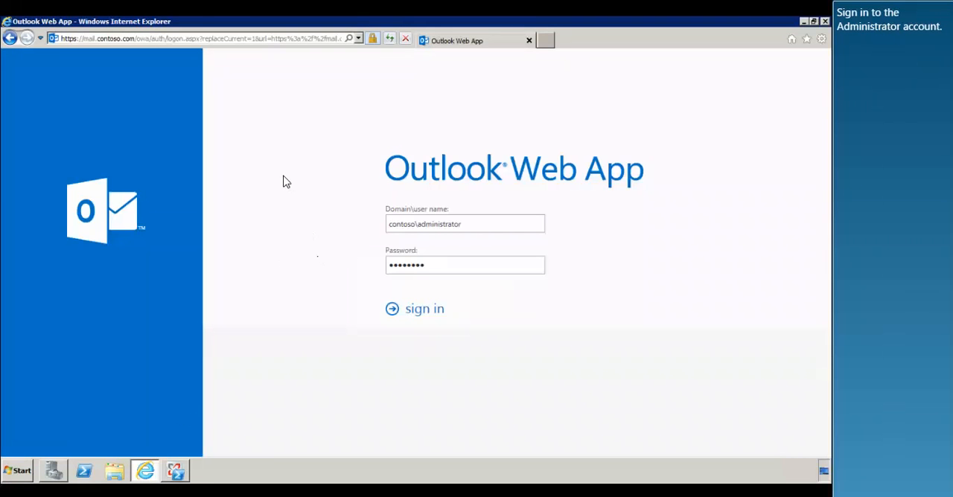
left_click(424, 310)
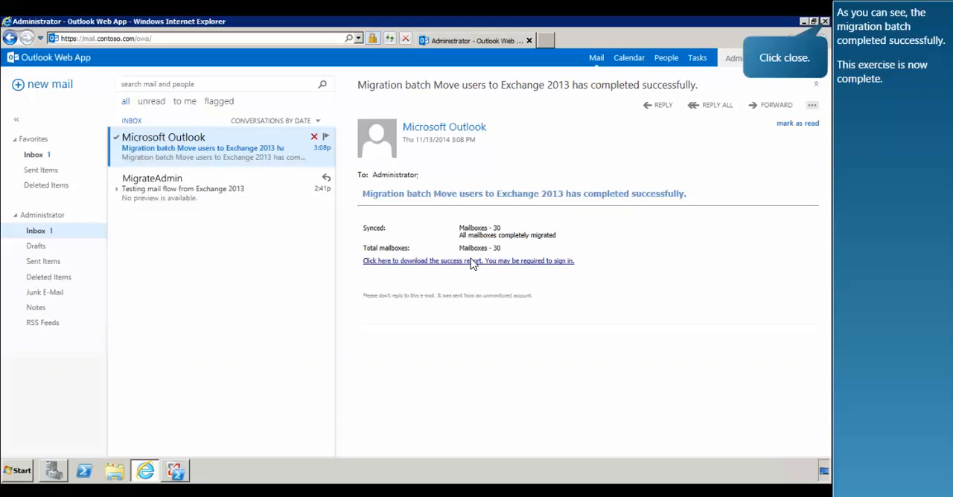
left_click(825, 22)
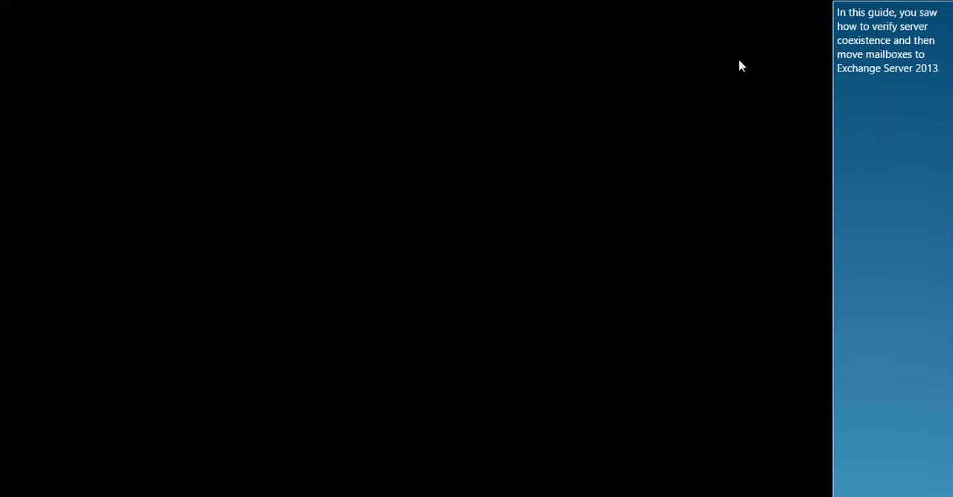